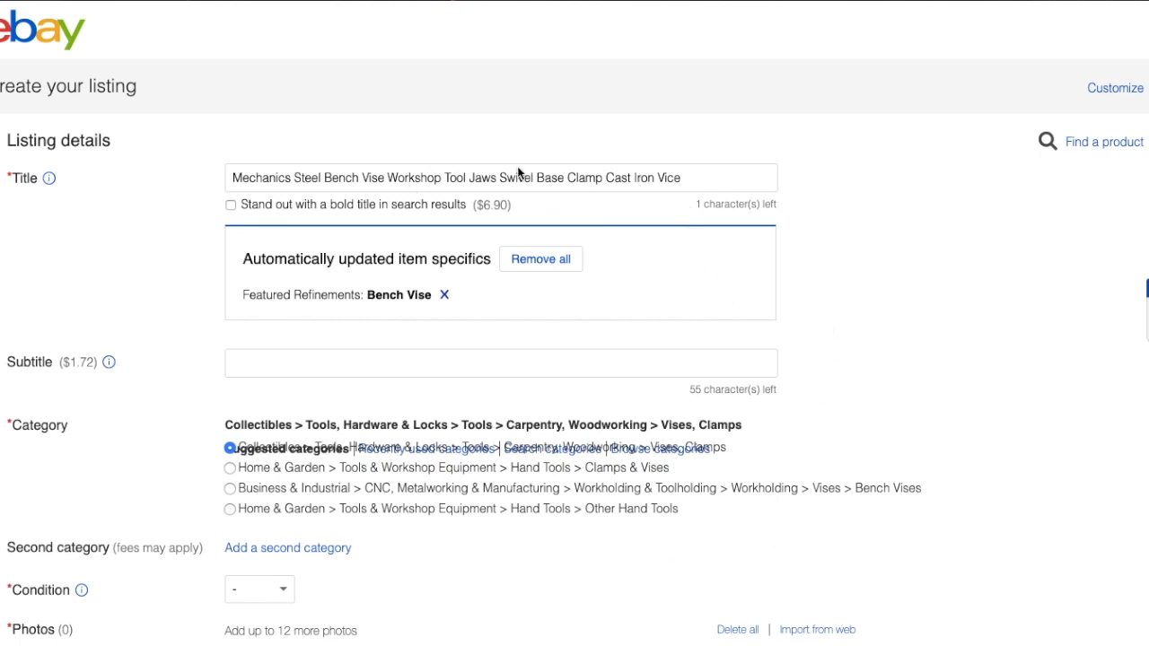
# Review the listing form's title, category, photo, item specifics and description sections, and the Yost LV-4 vise's Amazon product page.
pyautogui.scroll(-8, 348, 177)
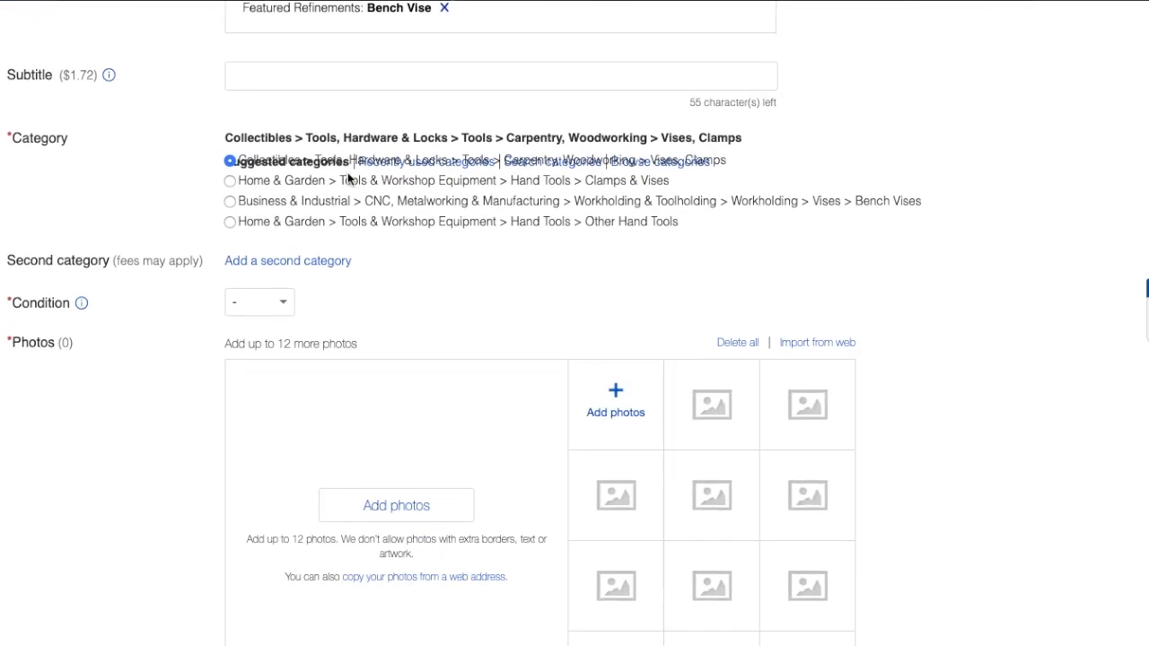
pyautogui.scroll(-8, 347, 177)
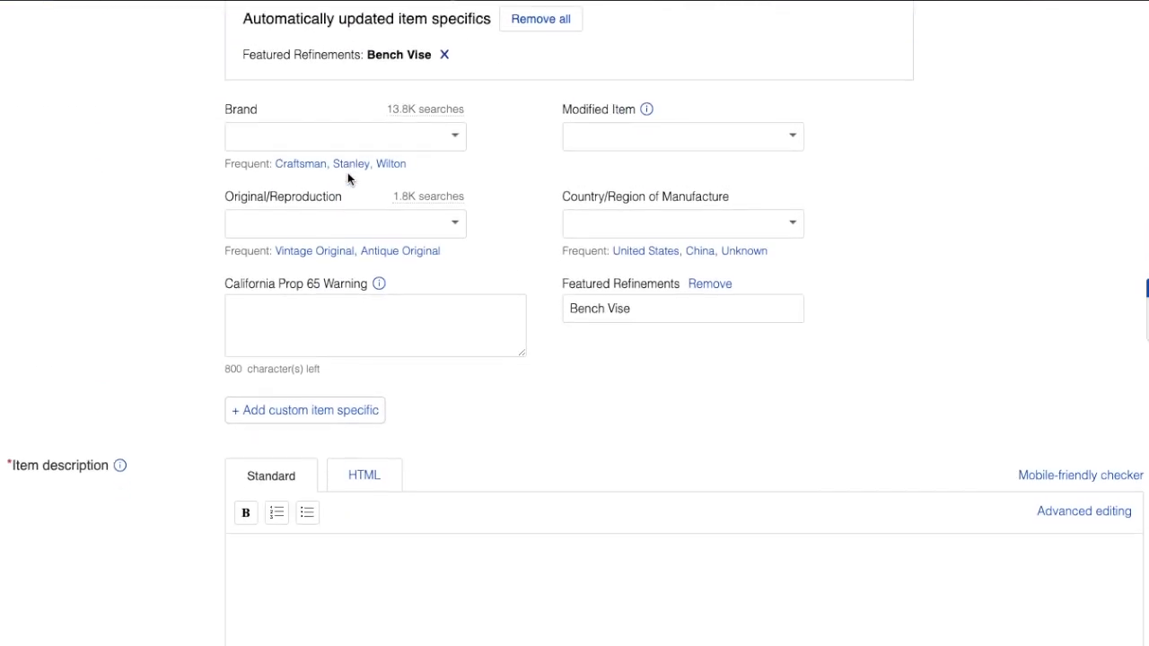
pyautogui.scroll(15, 516, 346)
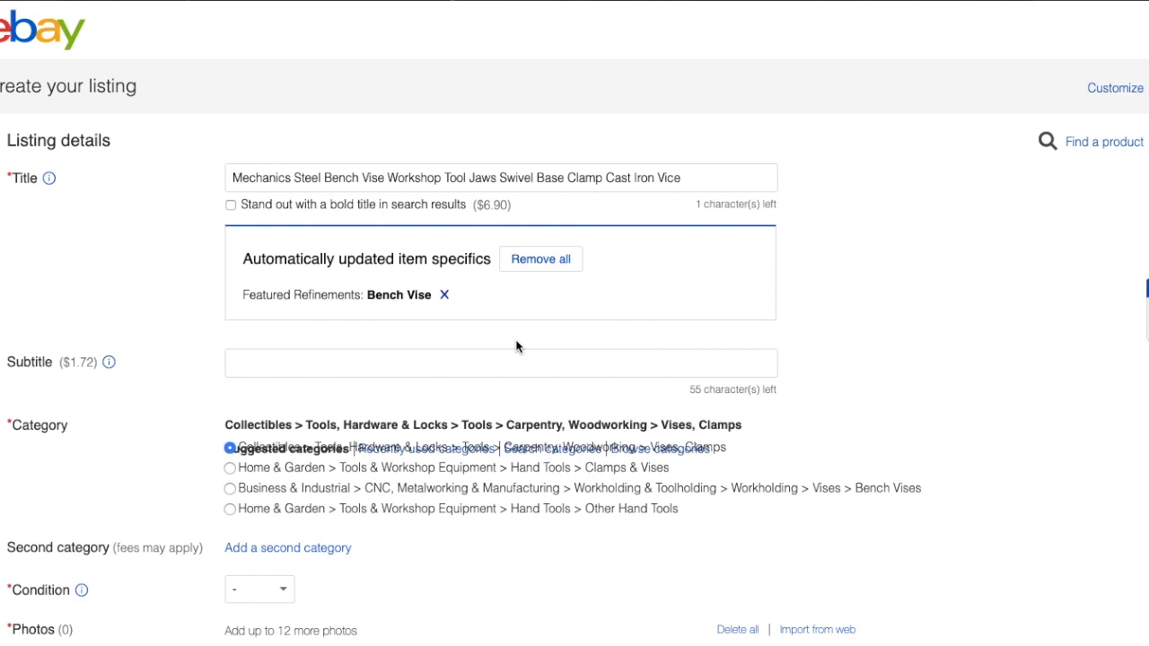
pyautogui.tripleClick(389, 180)
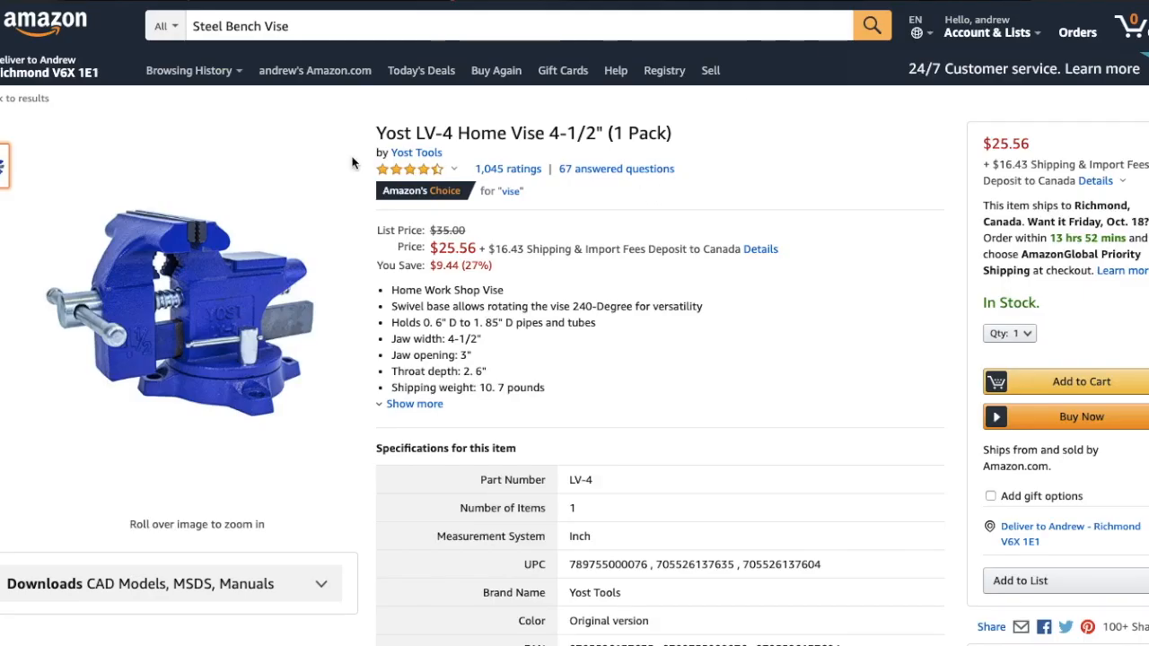
pyautogui.moveTo(378, 353)
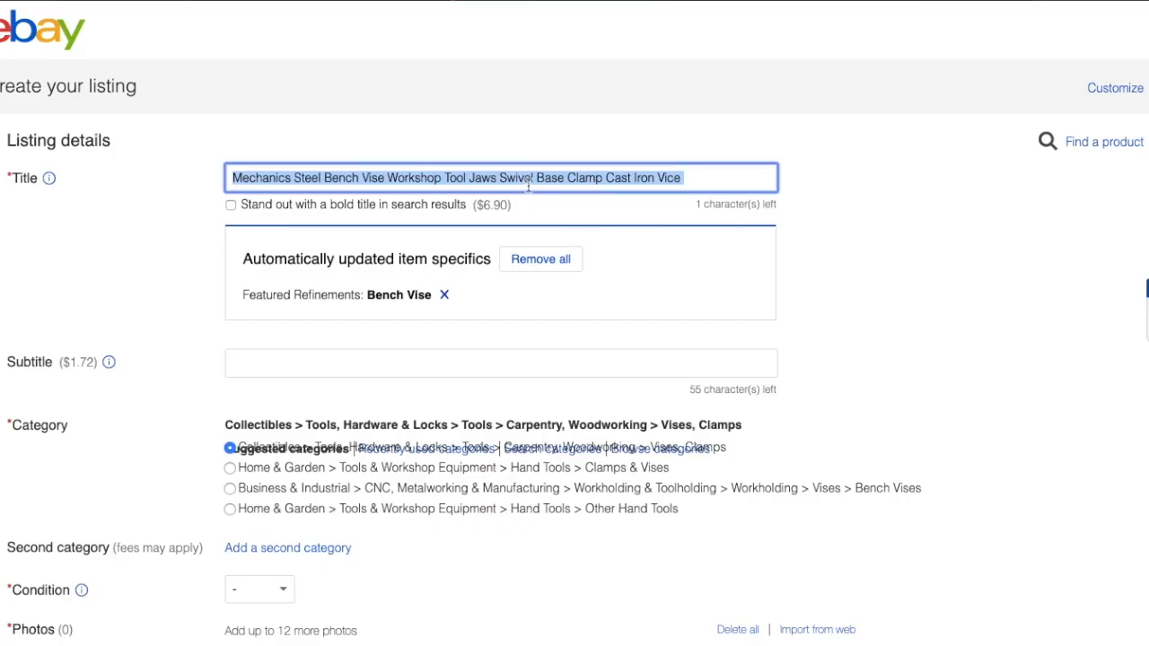
pyautogui.press('End')
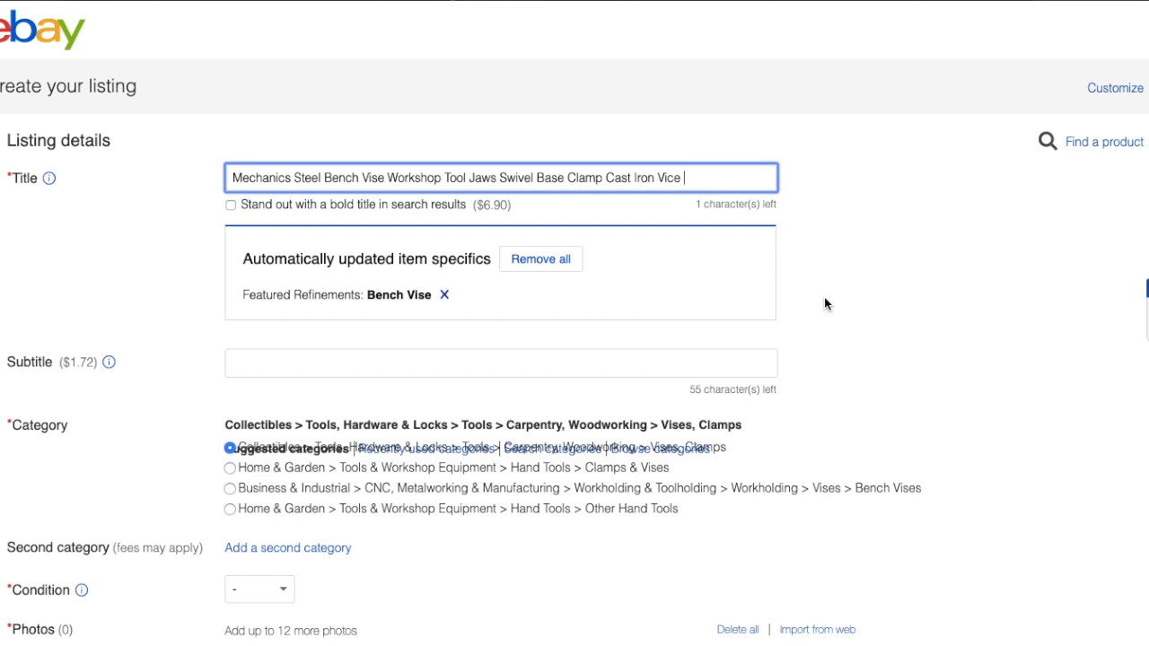
# Copy the main keywords "Mechanics Steel Bench Vise" from the listing title into the item description.
pyautogui.click(234, 178)
pyautogui.moveTo(234, 177); pyautogui.dragTo(387, 180)
pyautogui.hotkey('ctrl', 'c')
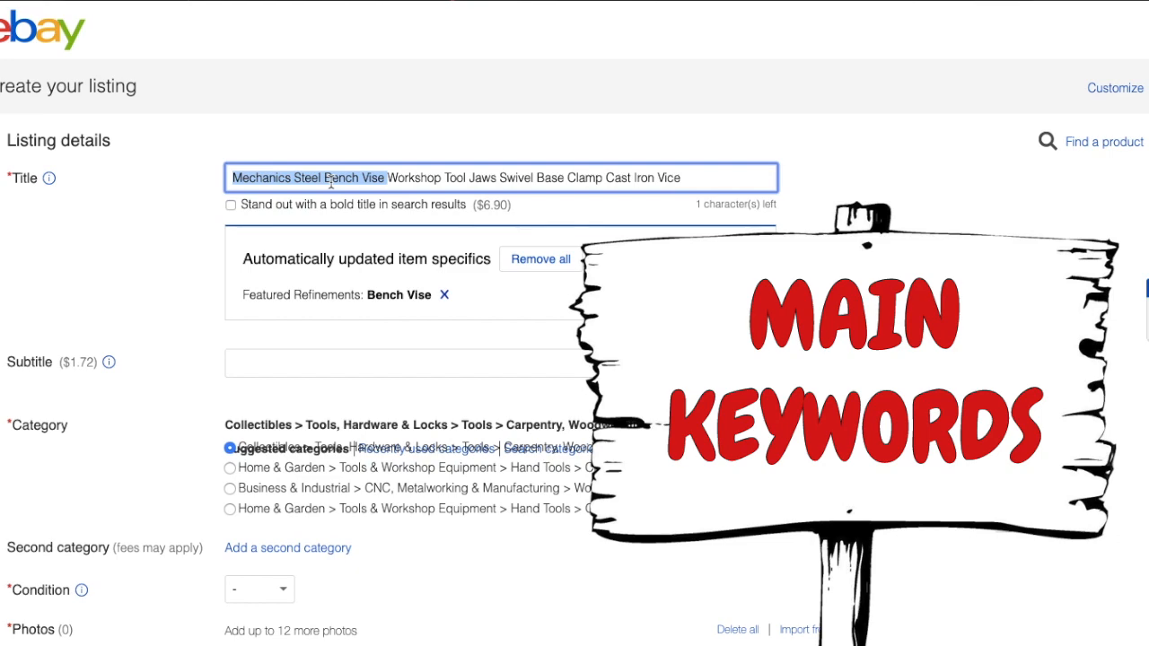
pyautogui.scroll(-6, 473, 163)
pyautogui.scroll(-10, 471, 163)
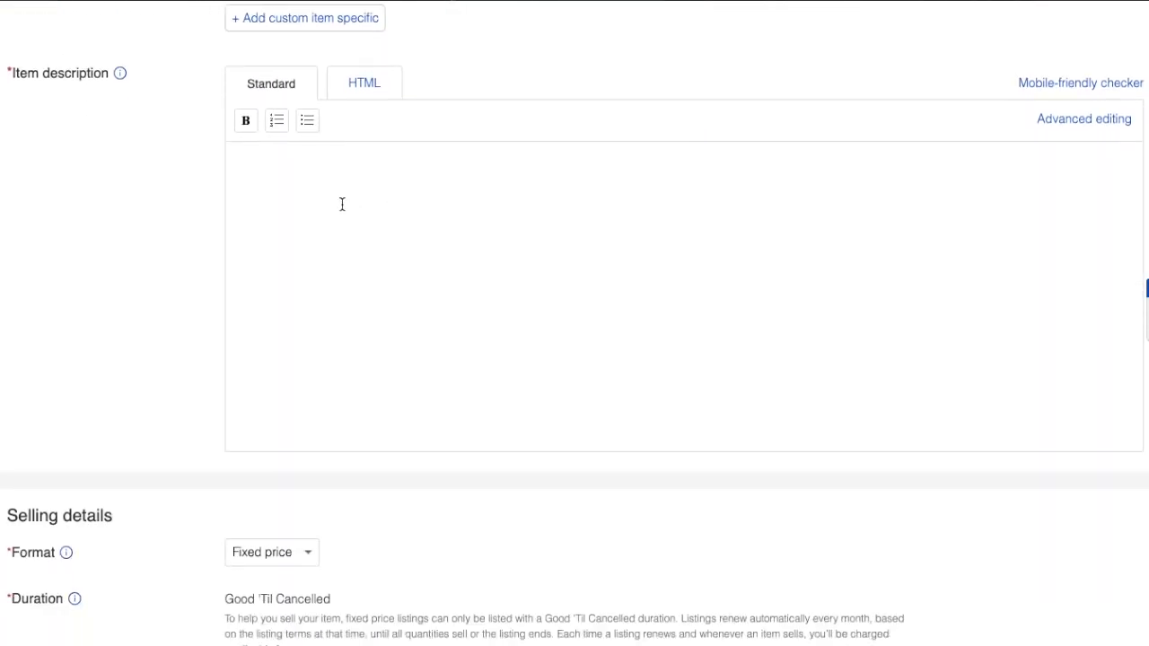
pyautogui.hotkey('ctrl', 'v')
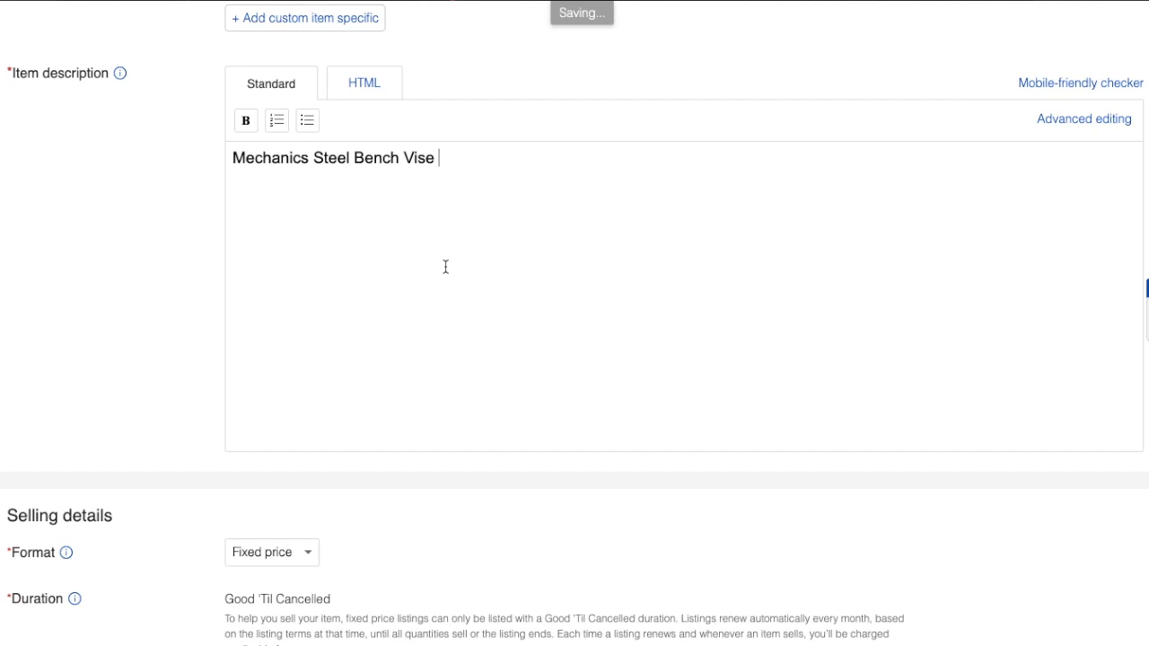
# Examine the item specifics and the title words Iron, Vise and Workshop as keywords for the description.
pyautogui.scroll(2, 446, 267)
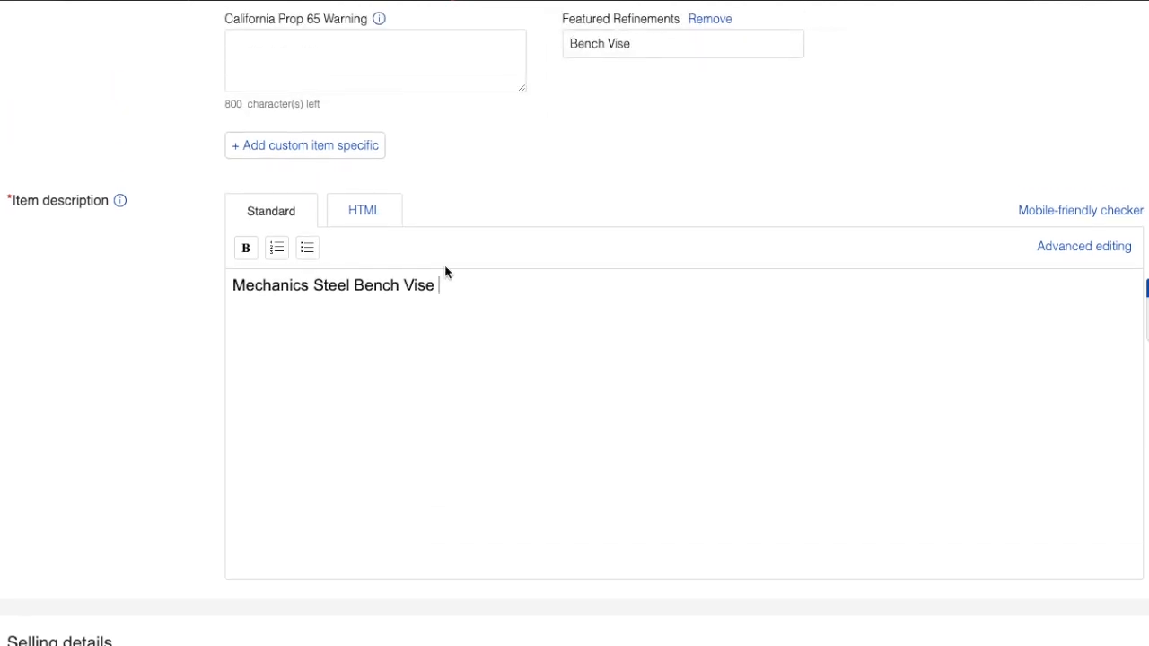
pyautogui.scroll(15, 445, 269)
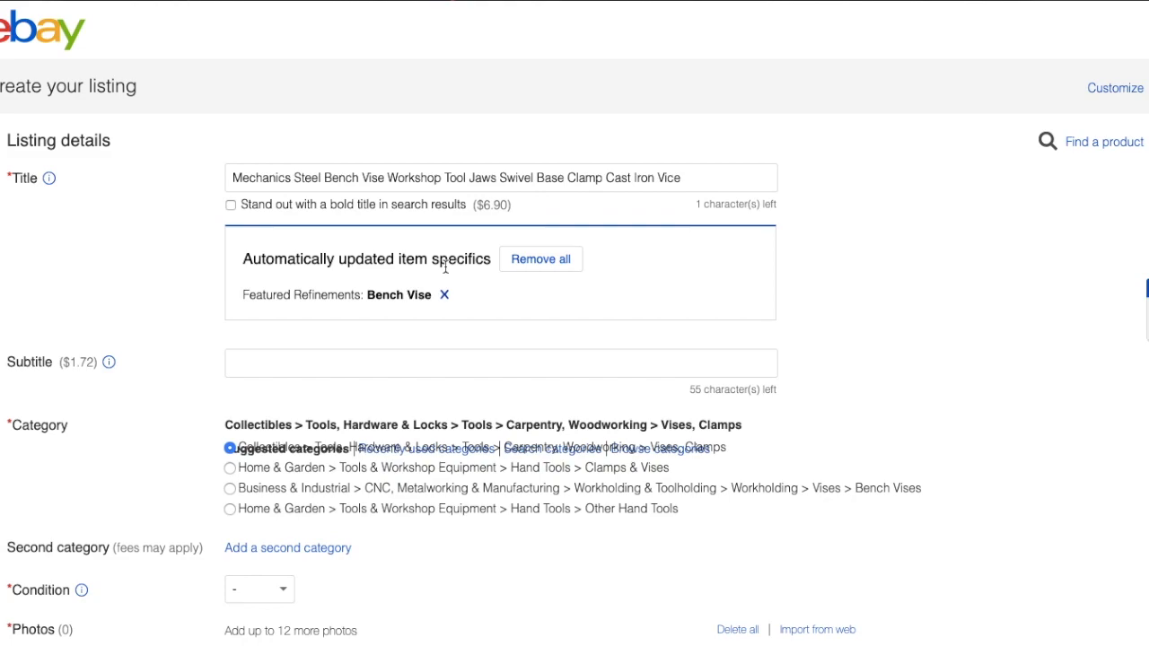
pyautogui.scroll(-10, 643, 311)
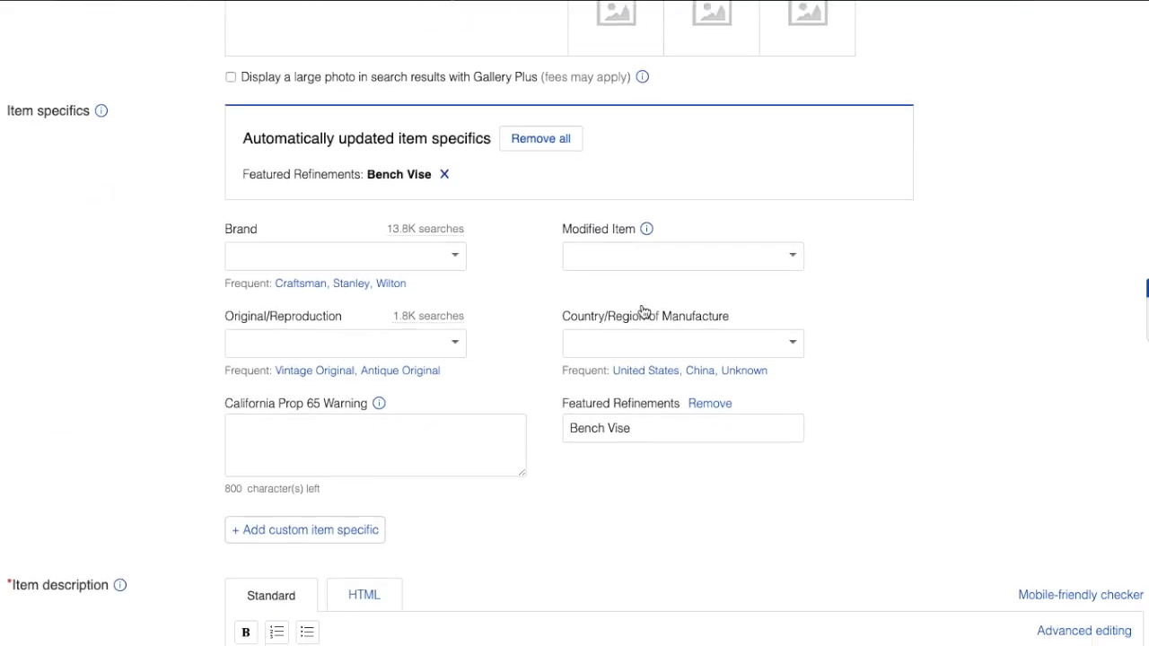
pyautogui.scroll(10, 643, 311)
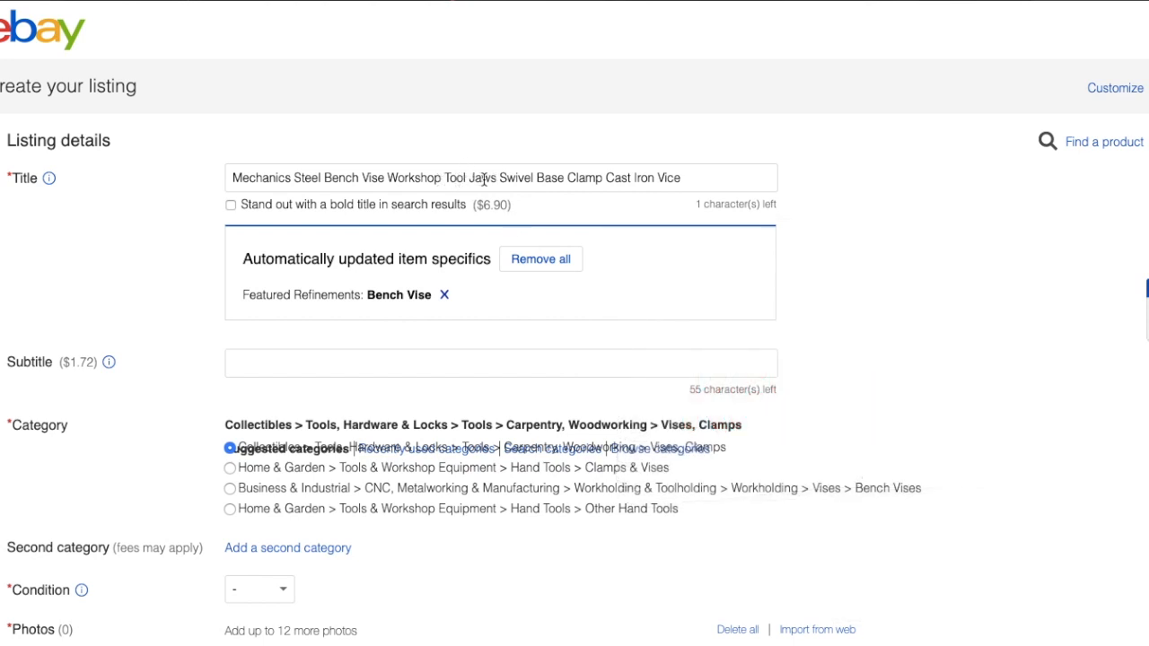
pyautogui.doubleClick(643, 179)
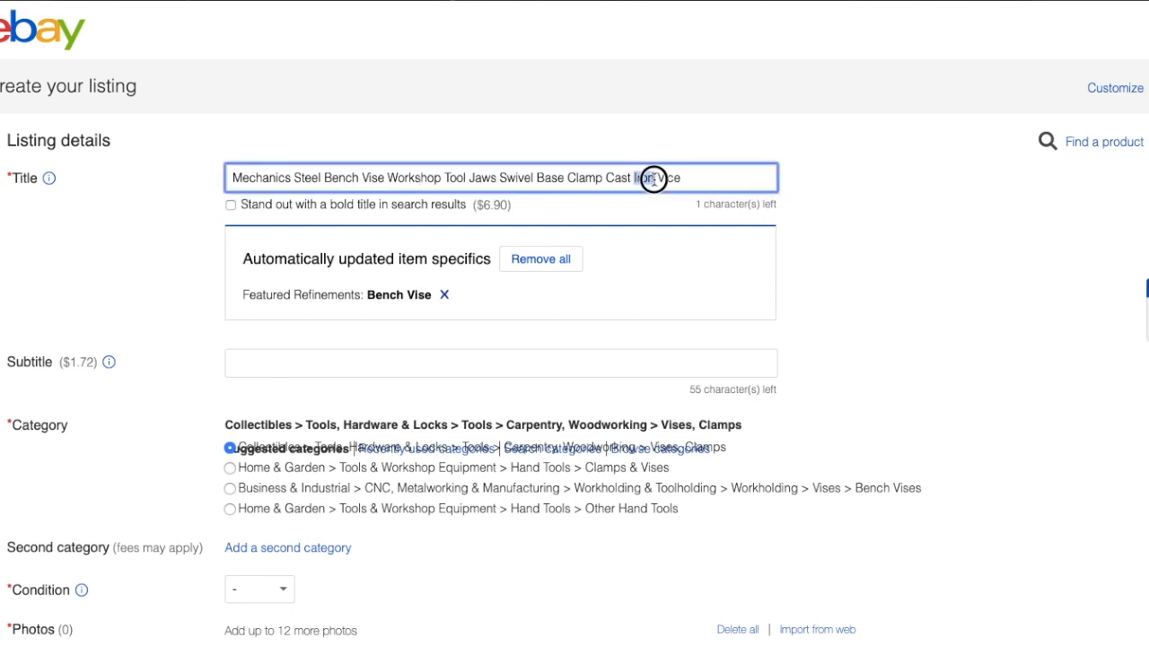
pyautogui.doubleClick(378, 178)
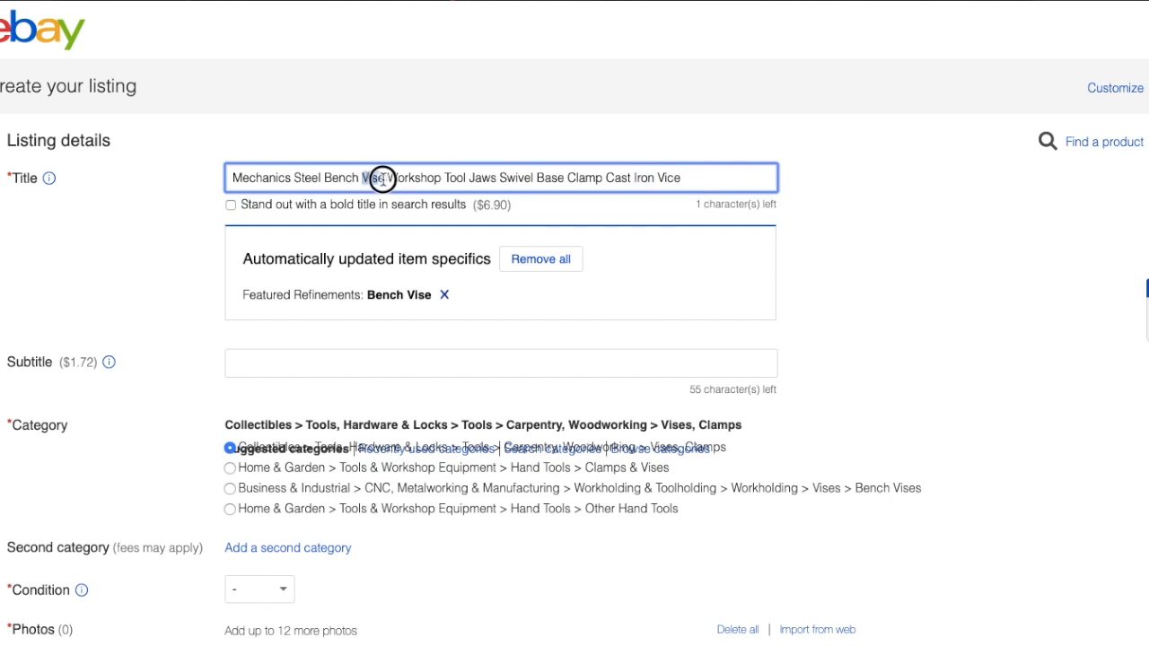
pyautogui.moveTo(389, 178); pyautogui.dragTo(441, 178)
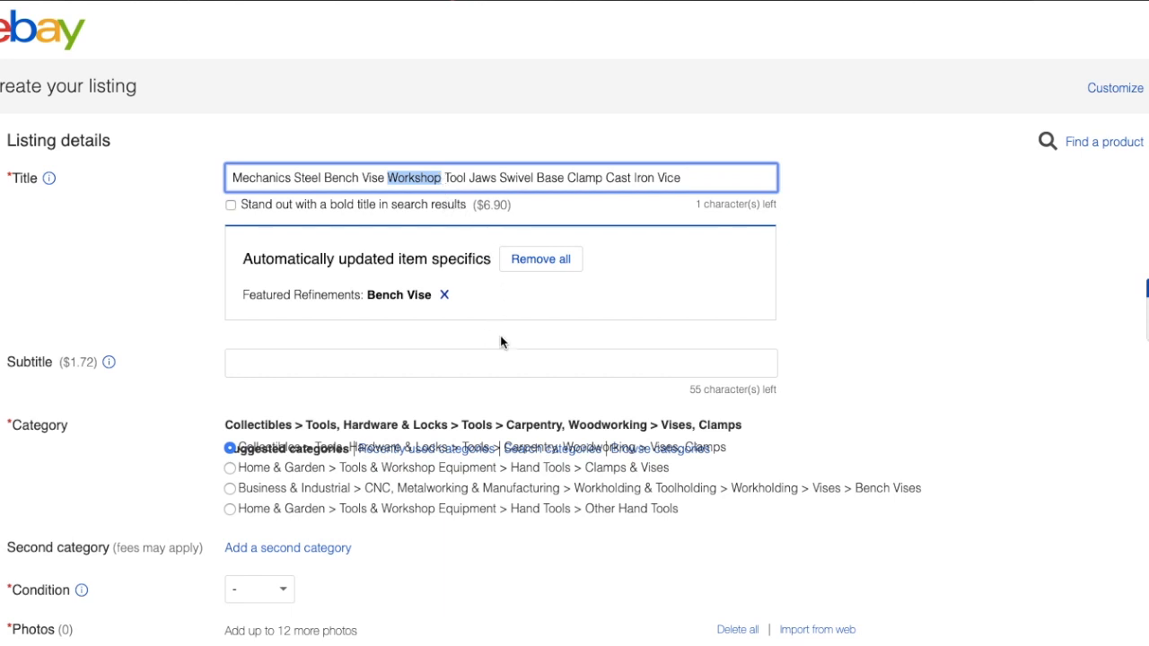
# Add the line "IRON VISE FOR WORKSHOP" below the first line of the item description.
pyautogui.scroll(-10, 500, 341)
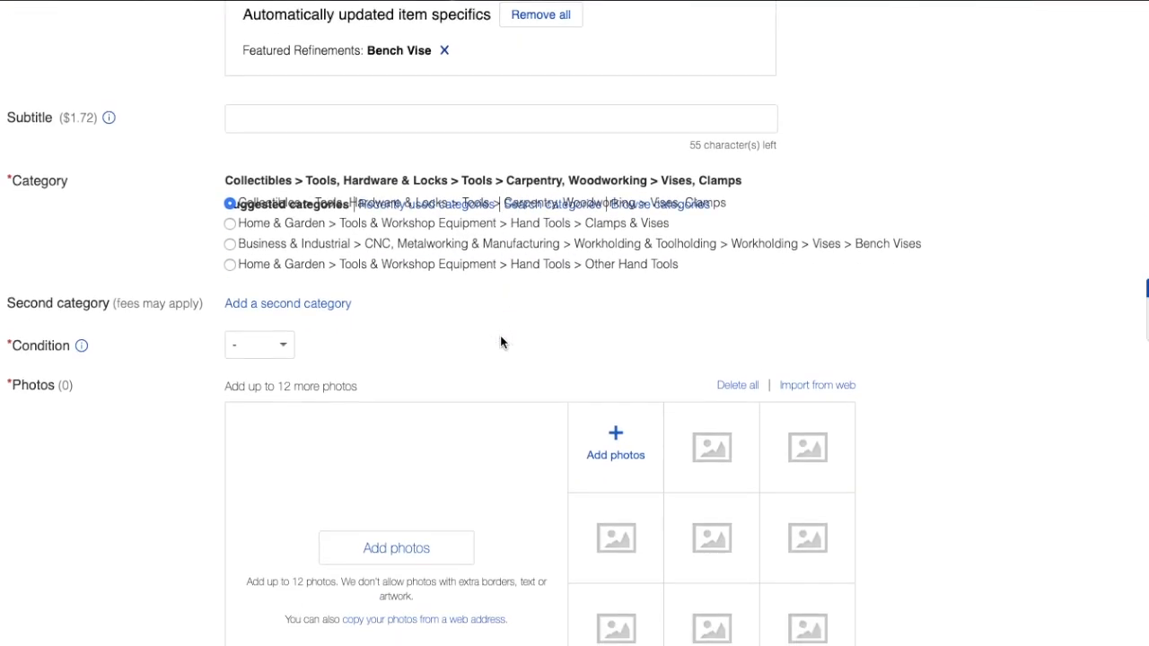
pyautogui.scroll(2, 389, 410)
pyautogui.scroll(-9, 389, 411)
pyautogui.scroll(-3, 387, 409)
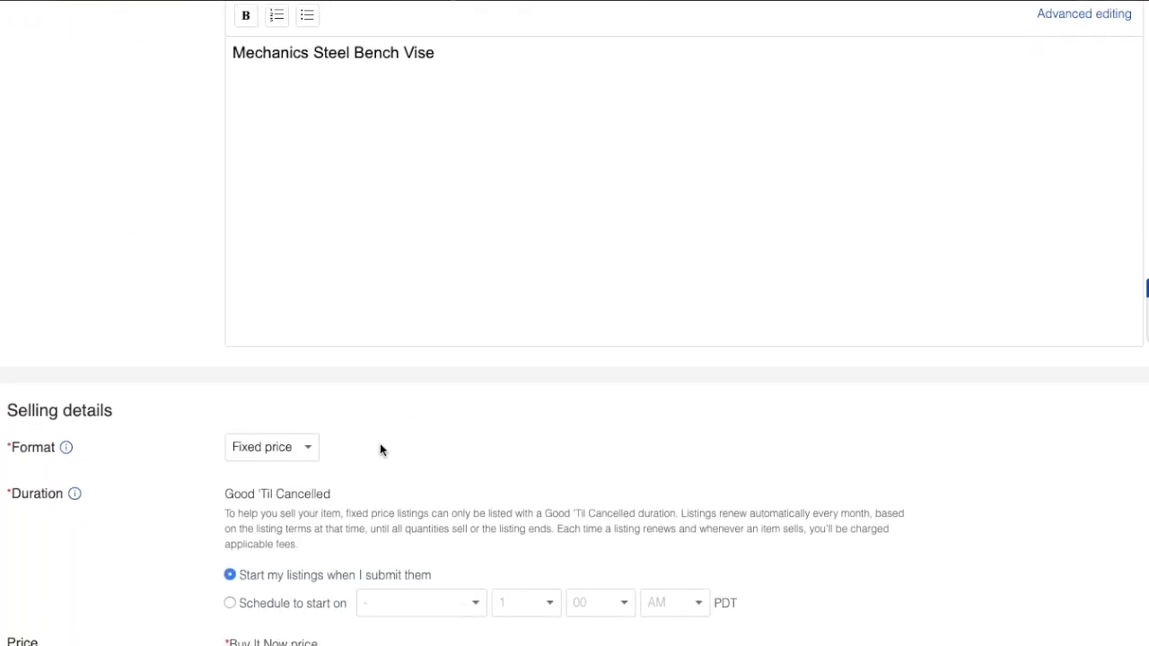
pyautogui.scroll(4, 369, 259)
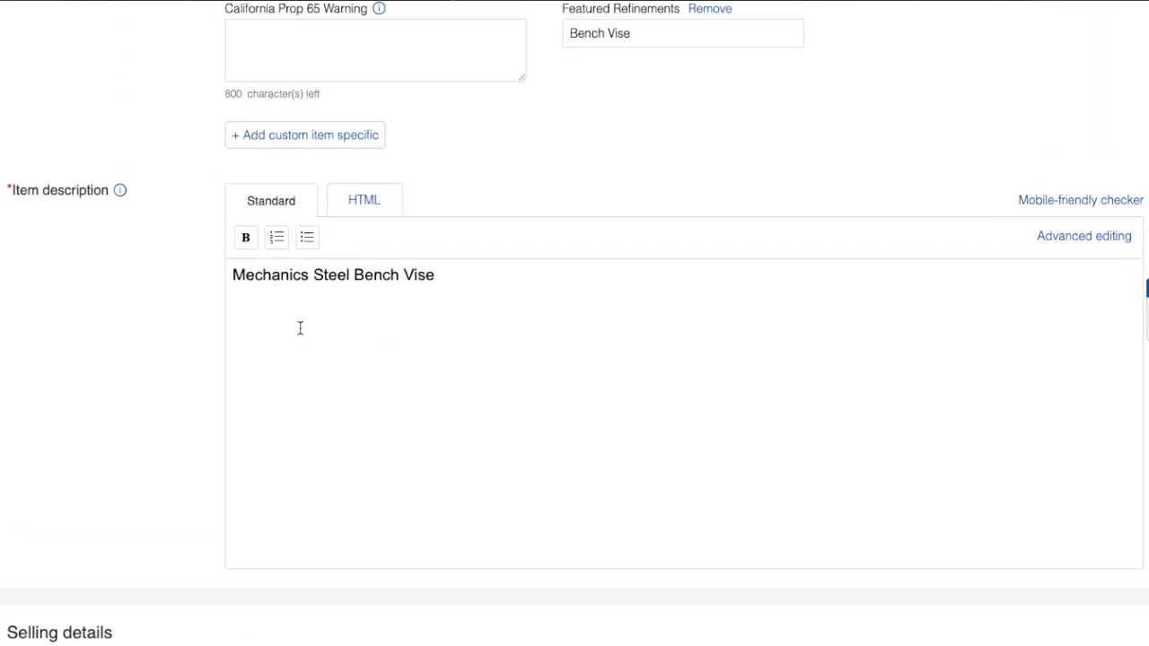
pyautogui.click(300, 329)
pyautogui.press('Return')
pyautogui.write('IRON VISE FOR WOR')
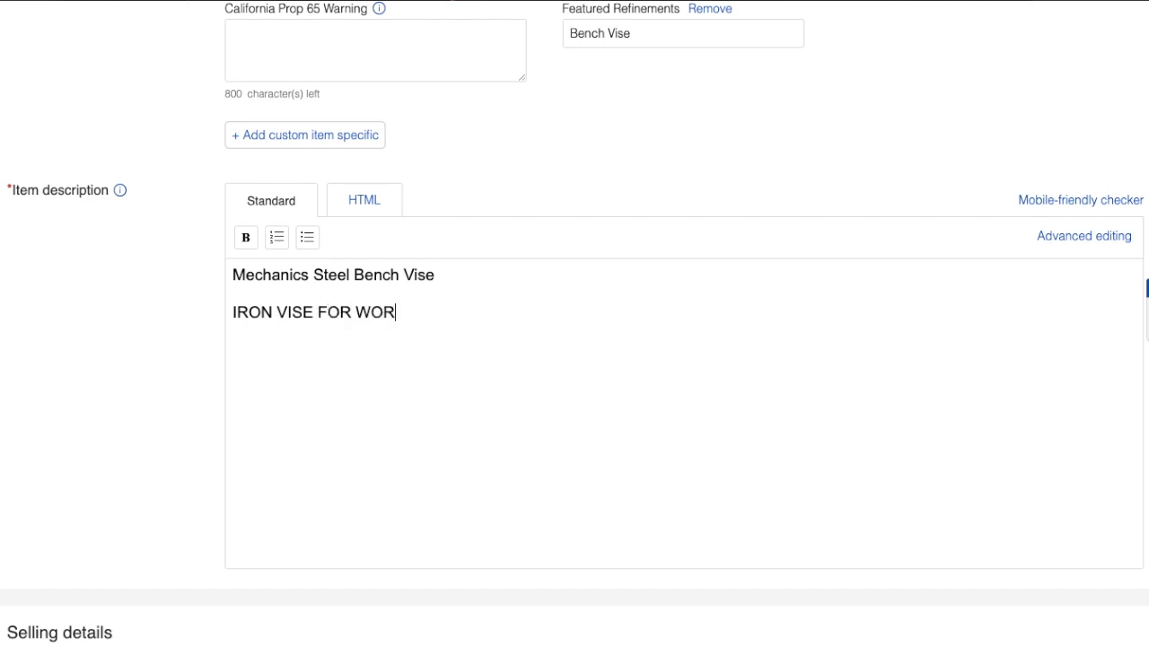
pyautogui.write('KSHOP')
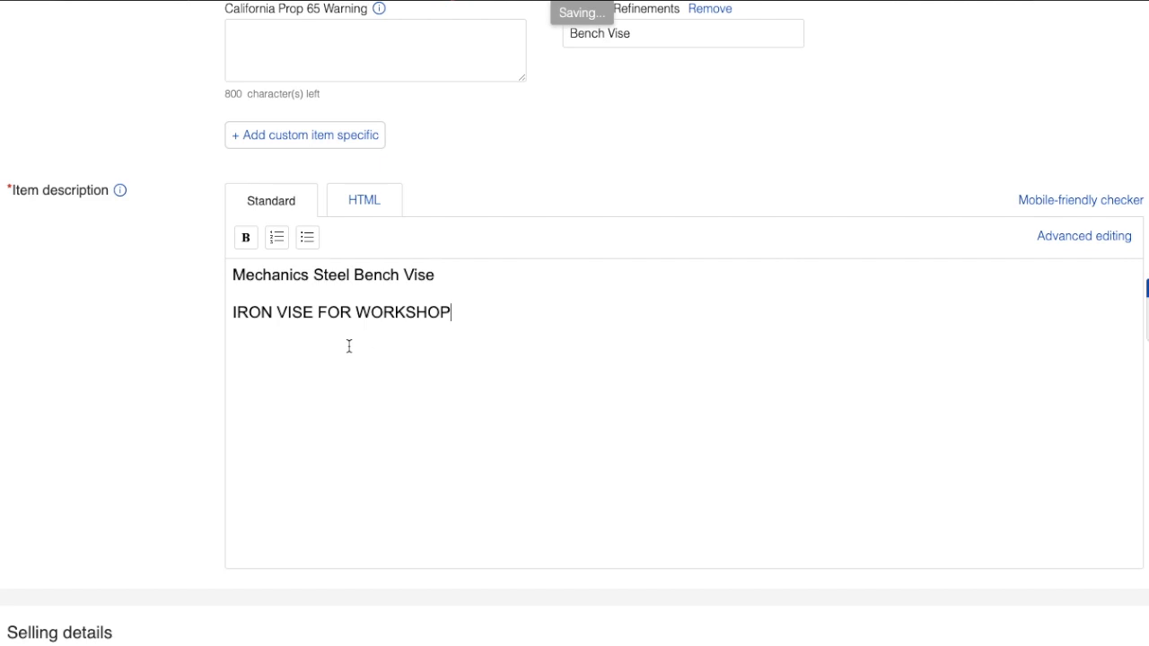
# Replace the spaces in the second description line with hyphens so it reads "IRON-VISE-FOR-WORKSHOP".
pyautogui.click(279, 314)
pyautogui.press('BackSpace')
pyautogui.write('-')
pyautogui.click(319, 314)
pyautogui.press('BackSpace')
pyautogui.write('-')
pyautogui.click(359, 314)
pyautogui.press('BackSpace')
pyautogui.write('-')
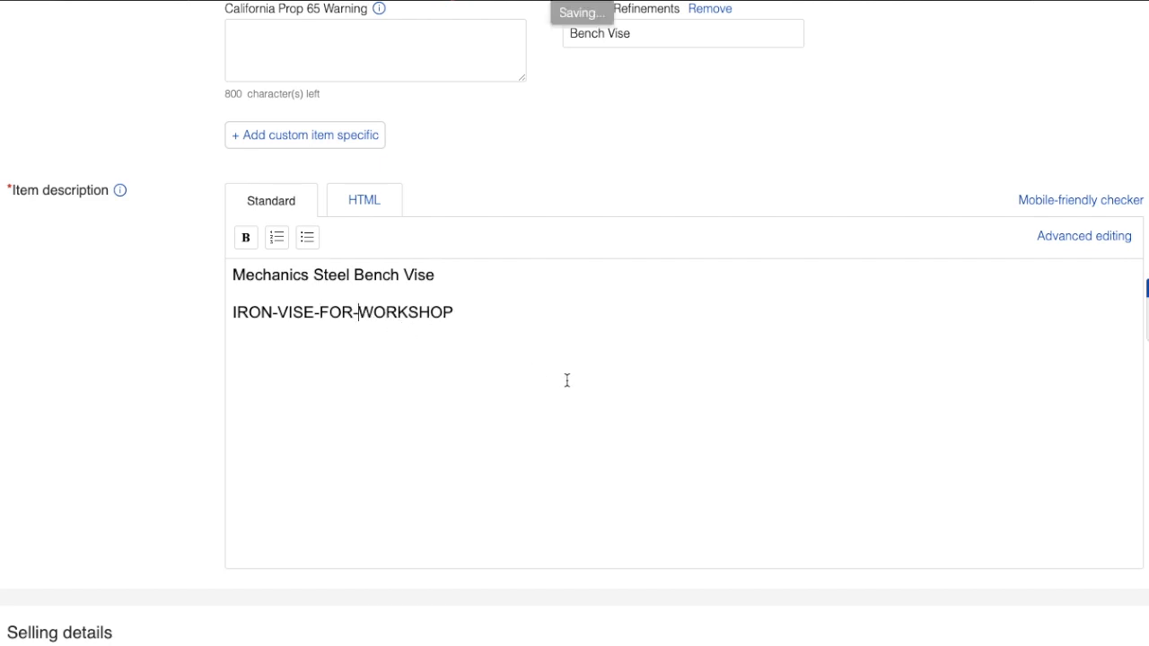
# Compare the listing title's keywords with the phrases already in the item description.
pyautogui.scroll(20, 550, 386)
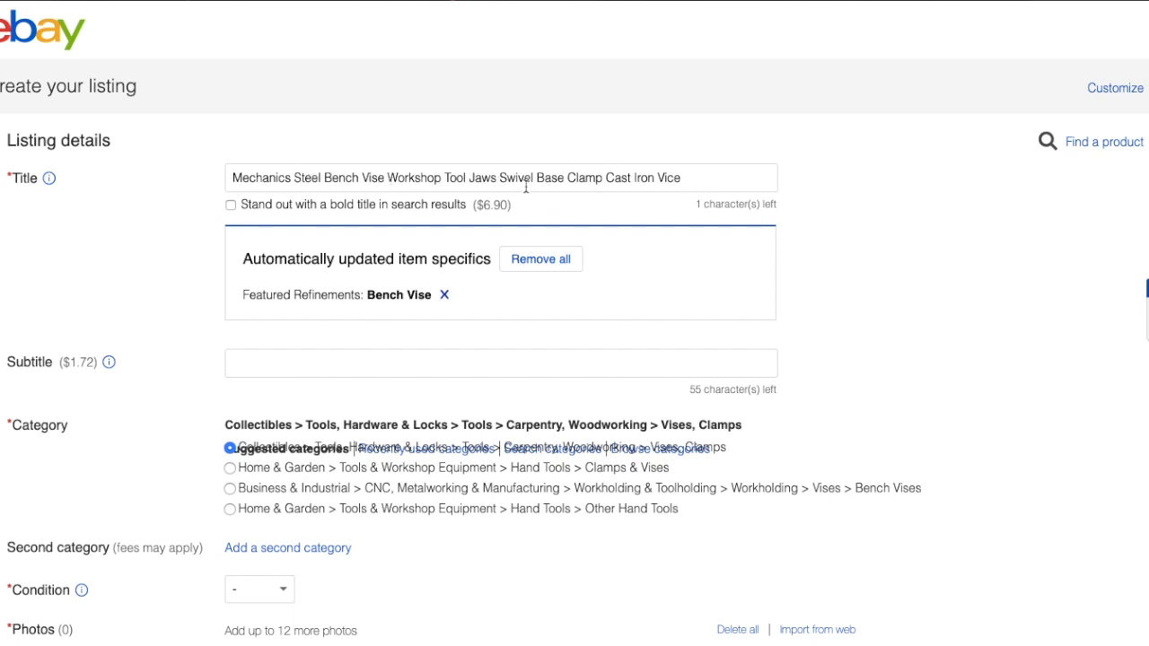
pyautogui.scroll(-13, 526, 186)
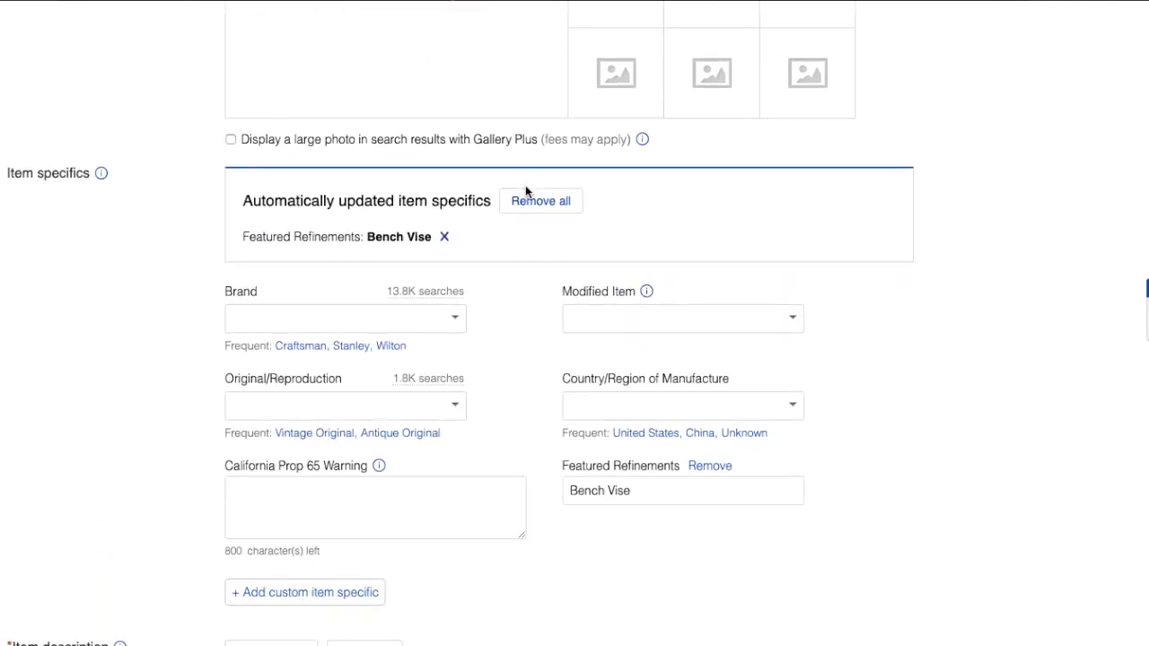
pyautogui.scroll(-5, 526, 186)
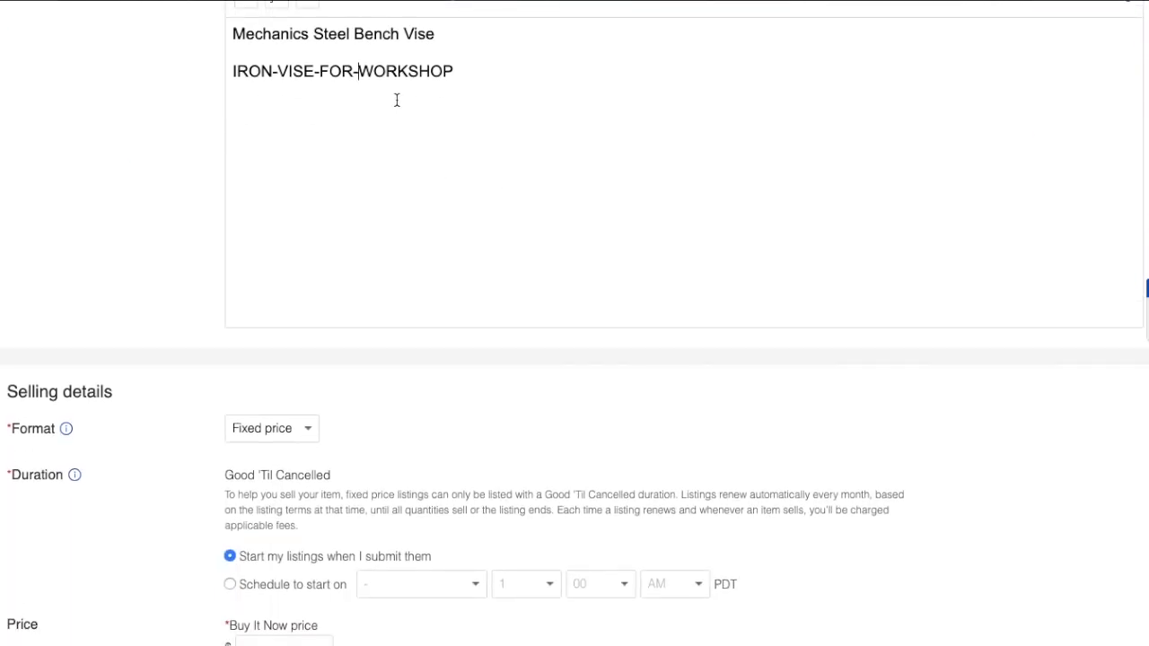
pyautogui.scroll(15, 397, 100)
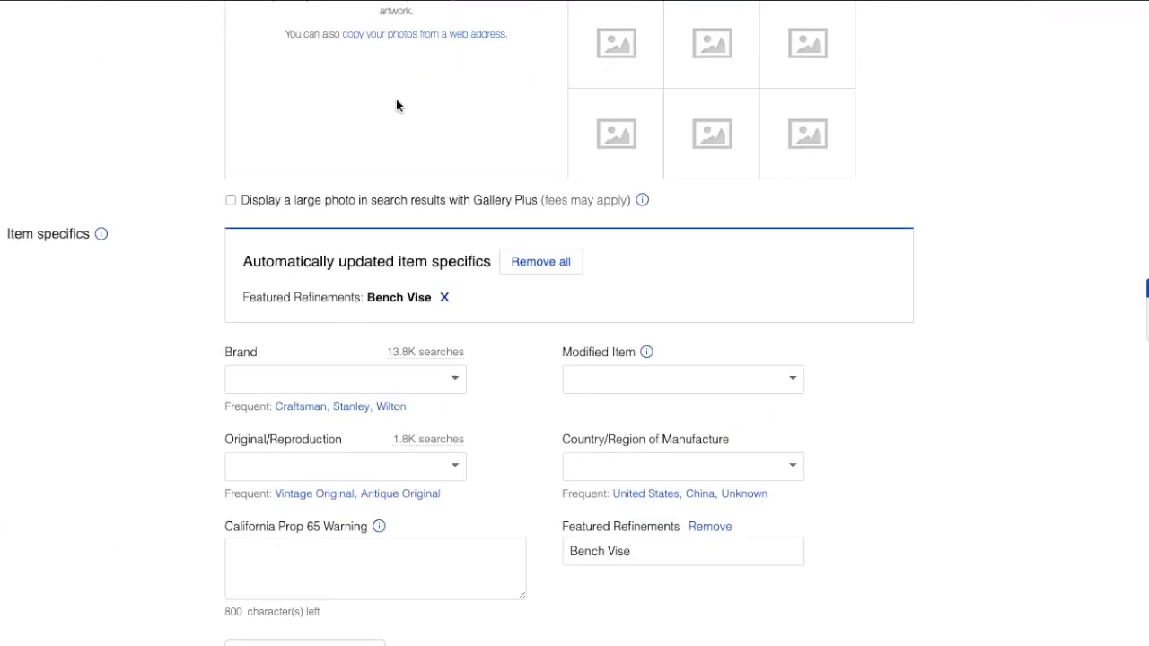
pyautogui.scroll(1, 397, 99)
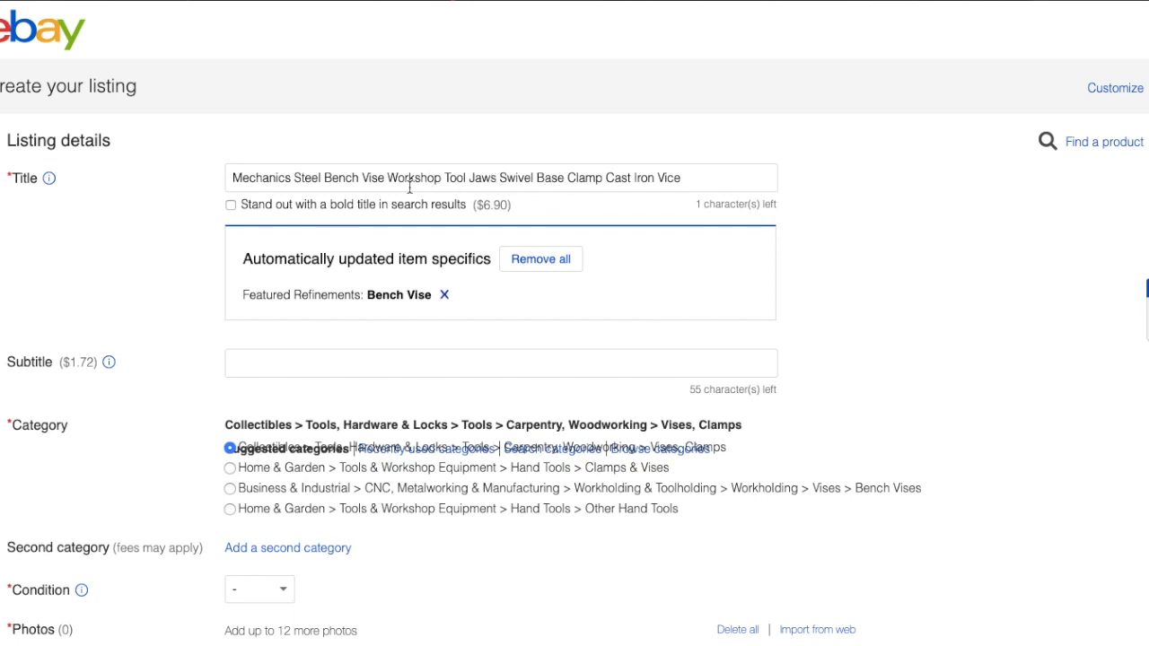
pyautogui.scroll(-8, 405, 249)
pyautogui.scroll(8, 405, 248)
# Add a third description line reading "SWIVEL BASE VISE" below the workshop line.
pyautogui.scroll(-15, 429, 216)
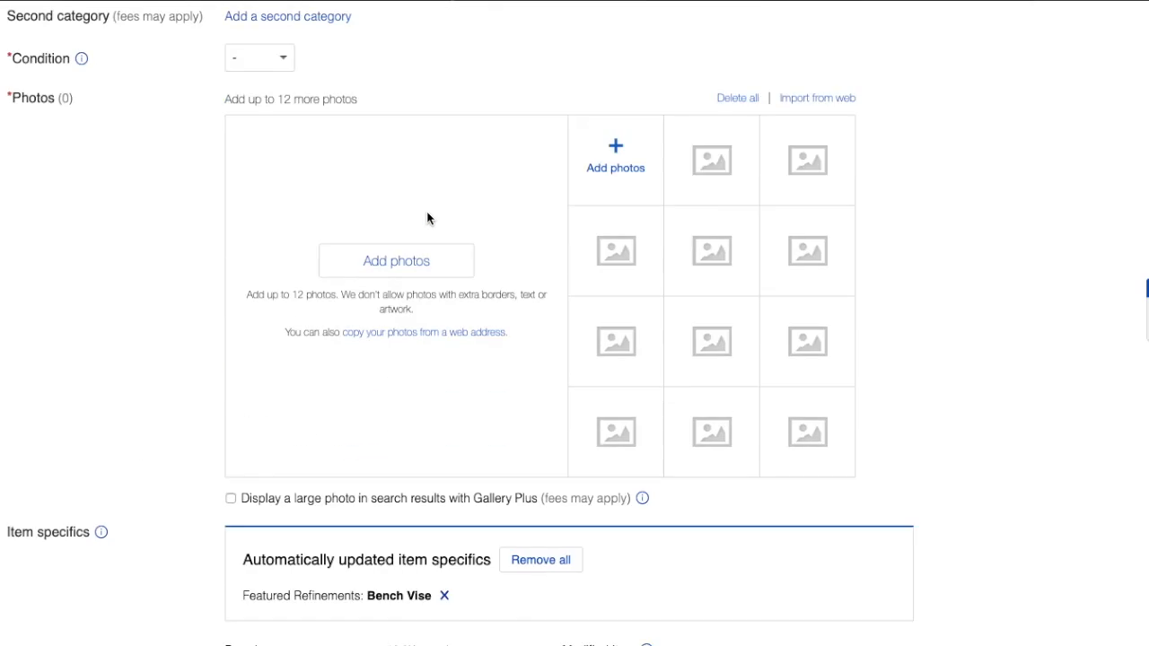
pyautogui.scroll(-1, 428, 216)
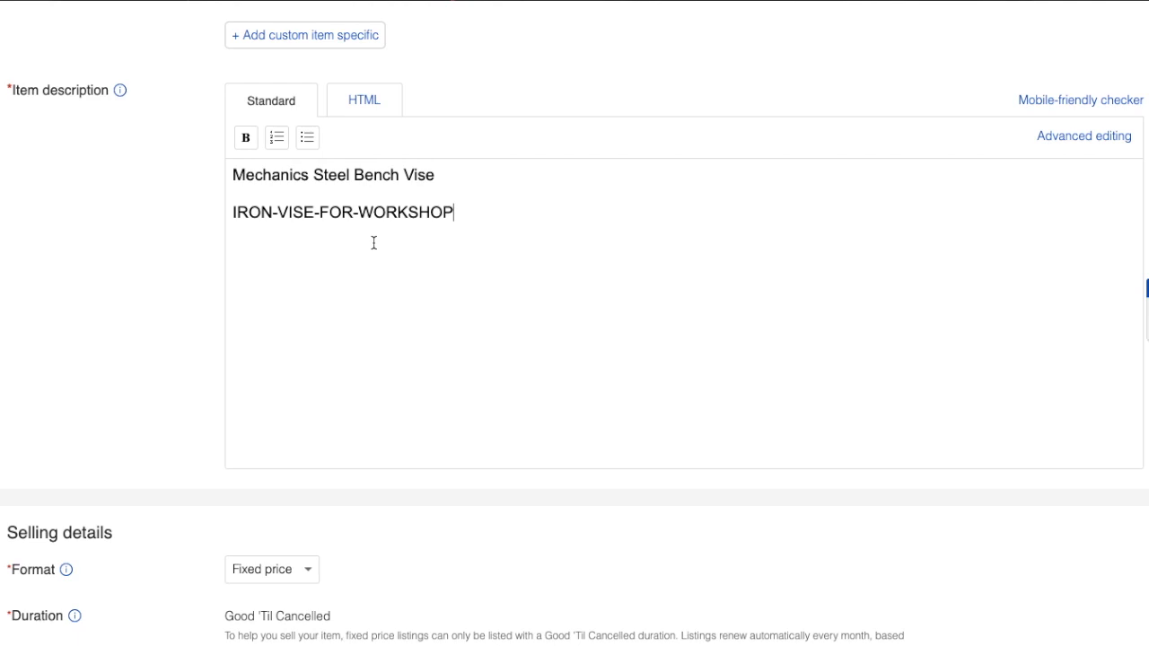
pyautogui.click(373, 242)
pyautogui.write('SWIVEL BASE V')
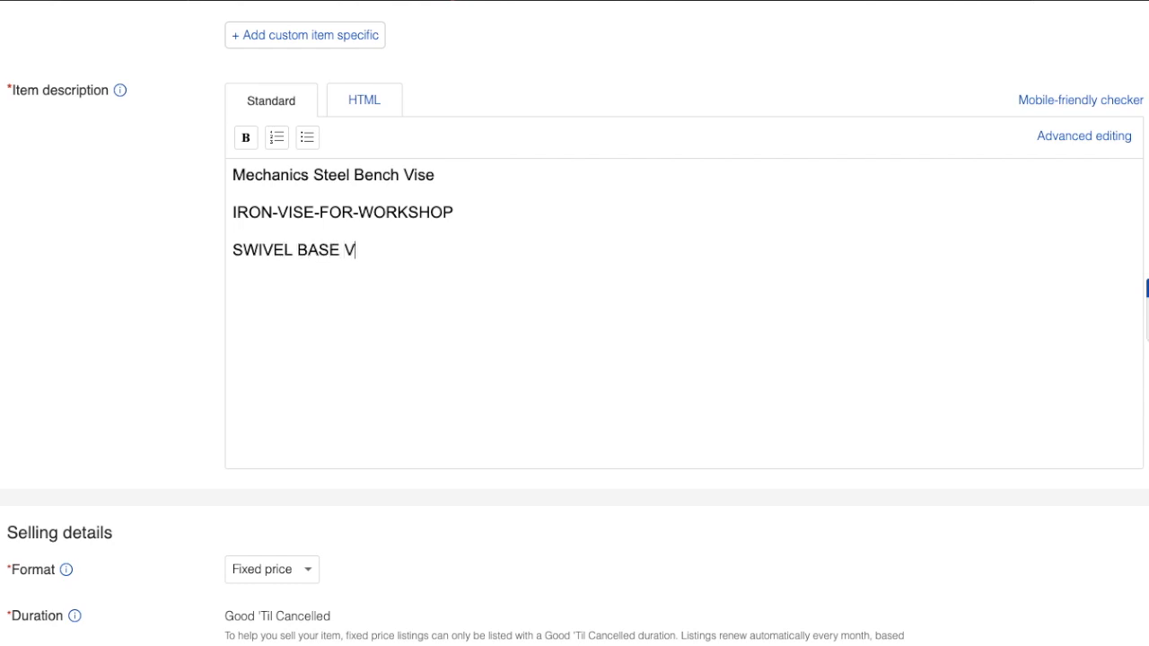
pyautogui.write('ICE')
pyautogui.press('BackSpace')
pyautogui.press('BackSpace')
pyautogui.write('SE')
# Hyphenate the third description line as "SWIVEL-BASE-VISE" and insert a blank line above "IRON-VISE-FOR-WORKSHOP".
pyautogui.click(344, 252)
pyautogui.press('BackSpace')
pyautogui.write('-VISE')
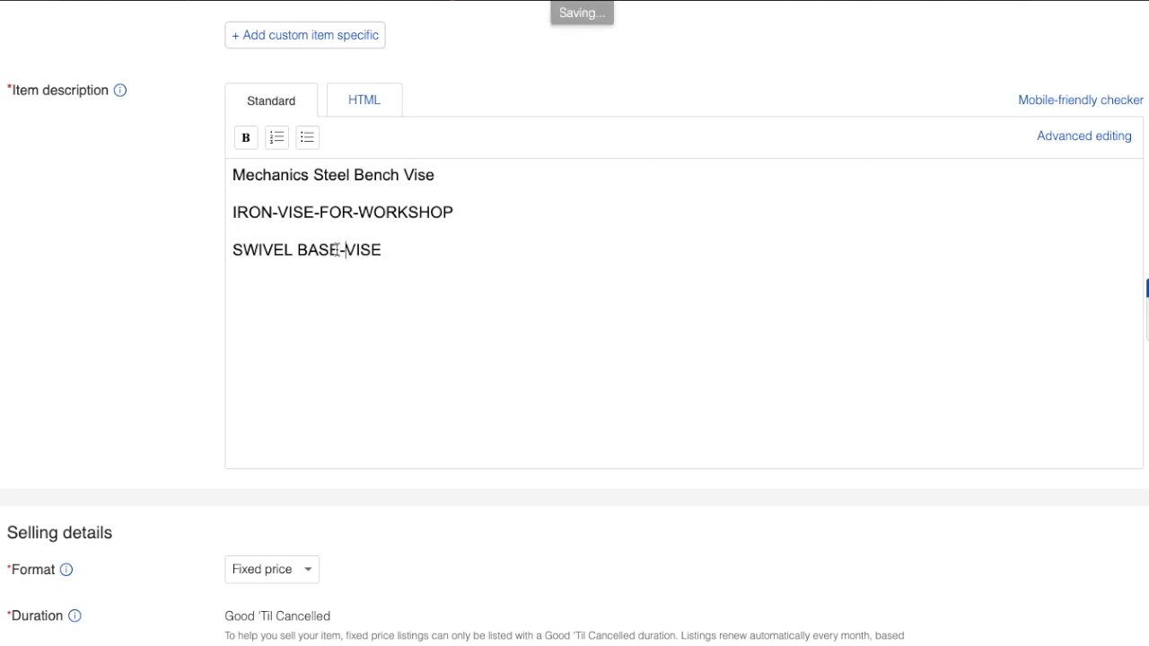
pyautogui.click(298, 251)
pyautogui.press('BackSpace')
pyautogui.write('-')
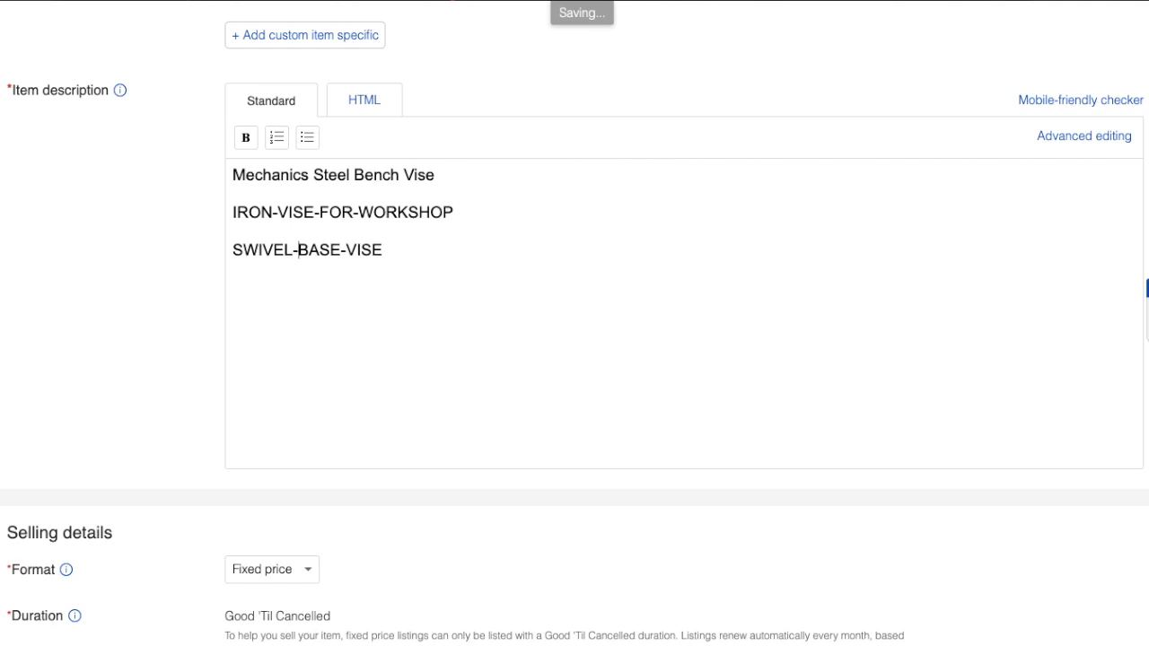
pyautogui.click(234, 213)
pyautogui.press('Return')
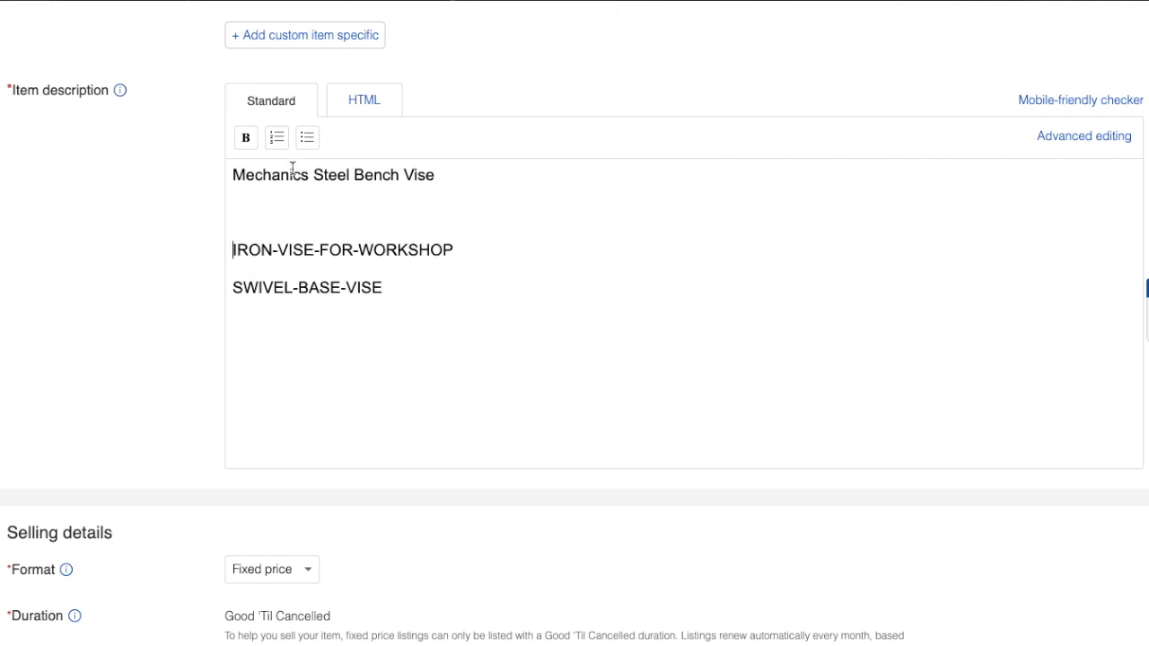
# Make the "Mechanics Steel Bench Vise" description heading bold and set its font size to 18.
pyautogui.doubleClick(292, 172)
pyautogui.tripleClick(292, 169)
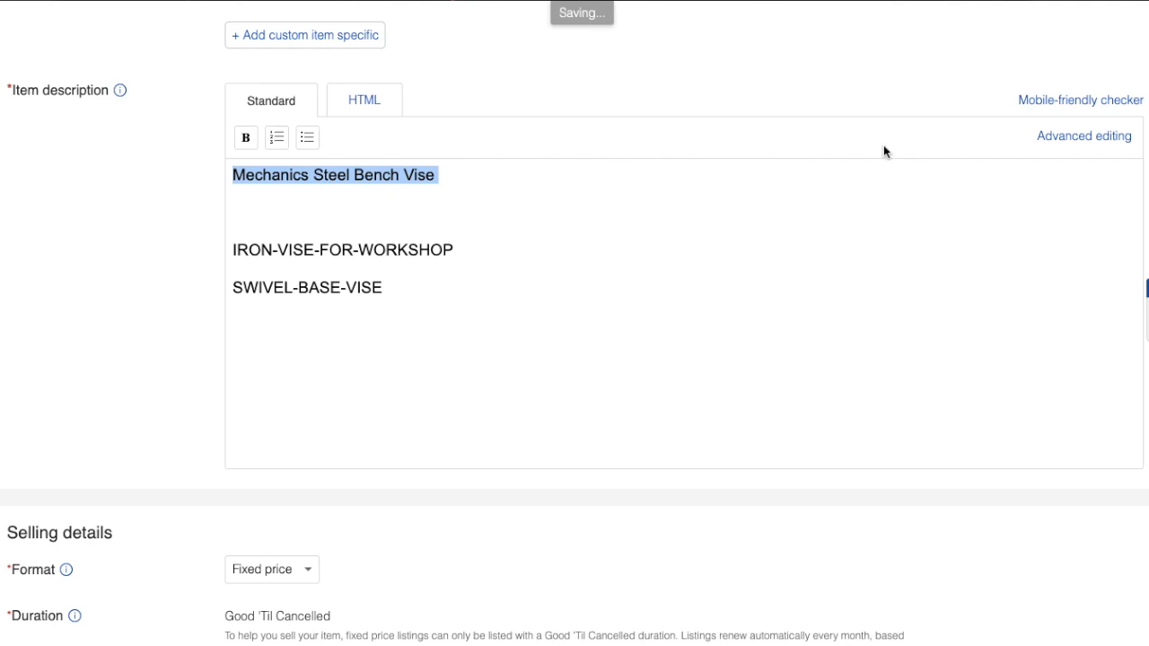
pyautogui.click(1068, 135)
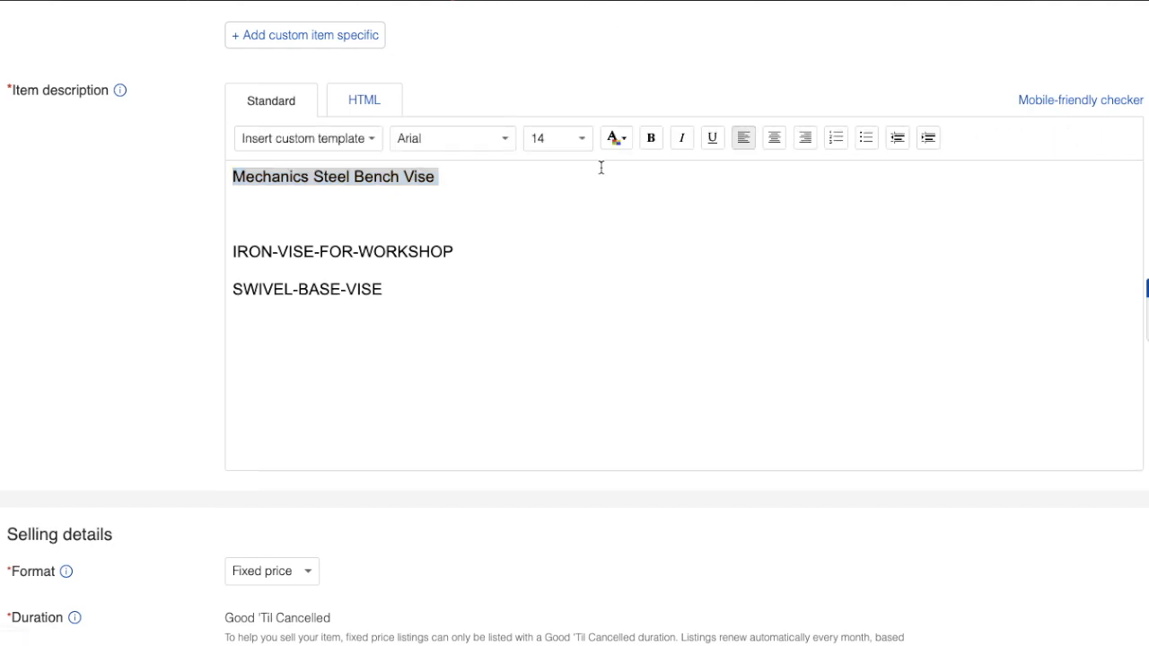
pyautogui.click(650, 140)
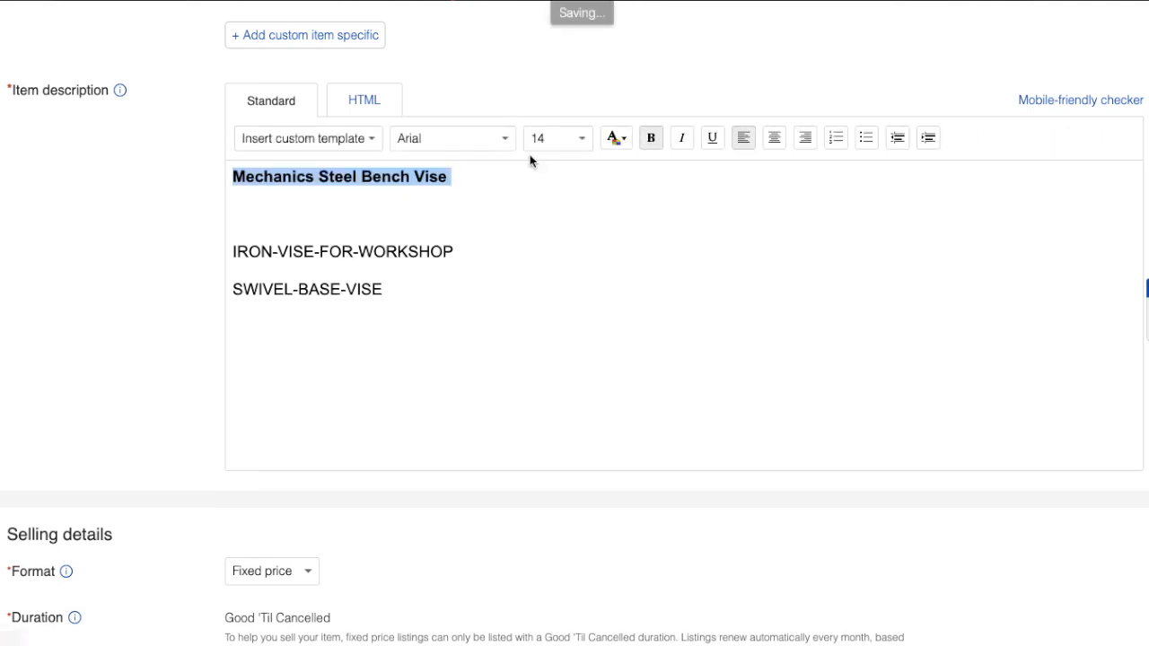
pyautogui.click(580, 142)
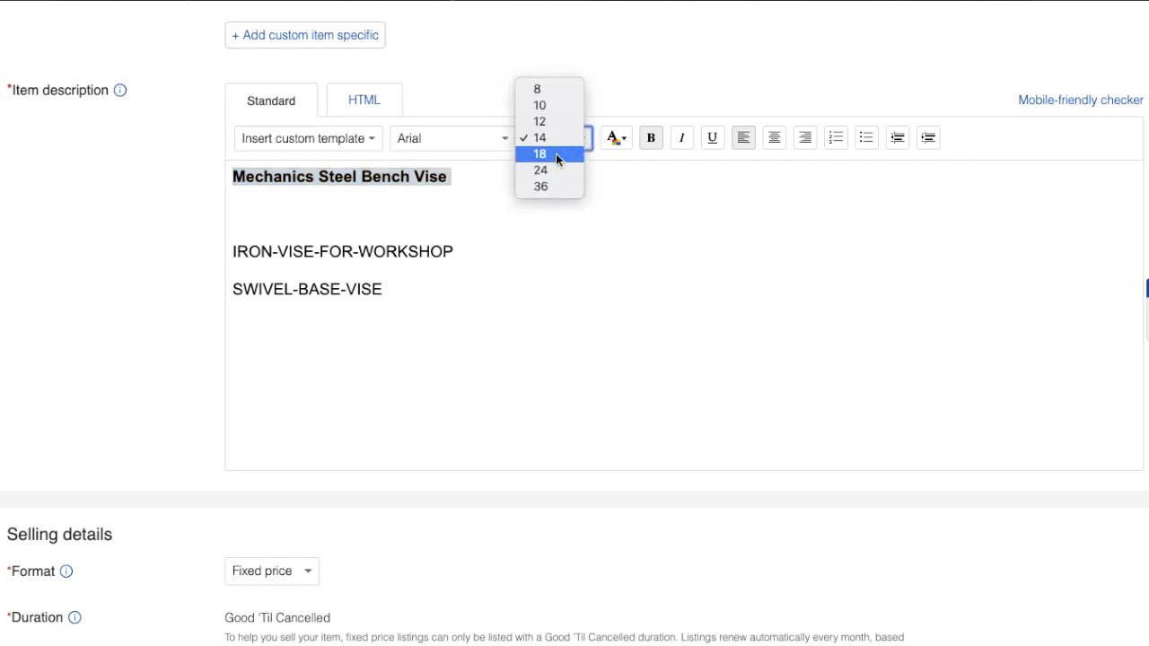
pyautogui.click(555, 155)
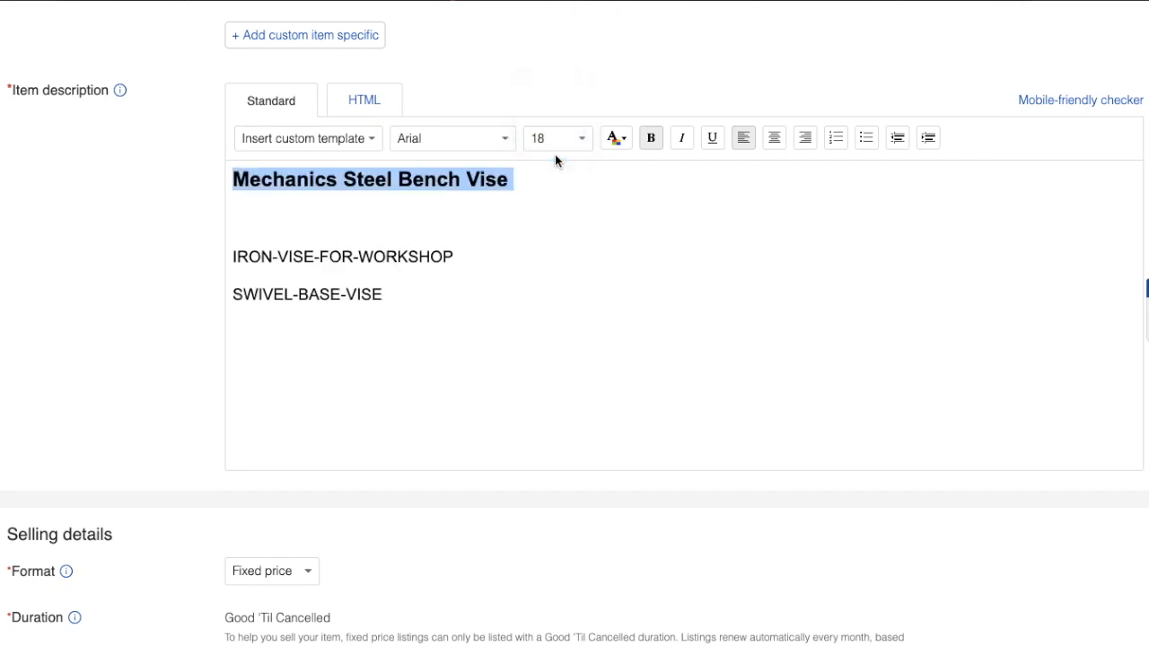
# Review the hyphenated description phrases against the opening keywords "Mechanics Steel Bench Vise" in the listing title.
pyautogui.click(492, 183)
pyautogui.click(231, 253)
pyautogui.moveTo(231, 253); pyautogui.dragTo(388, 300)
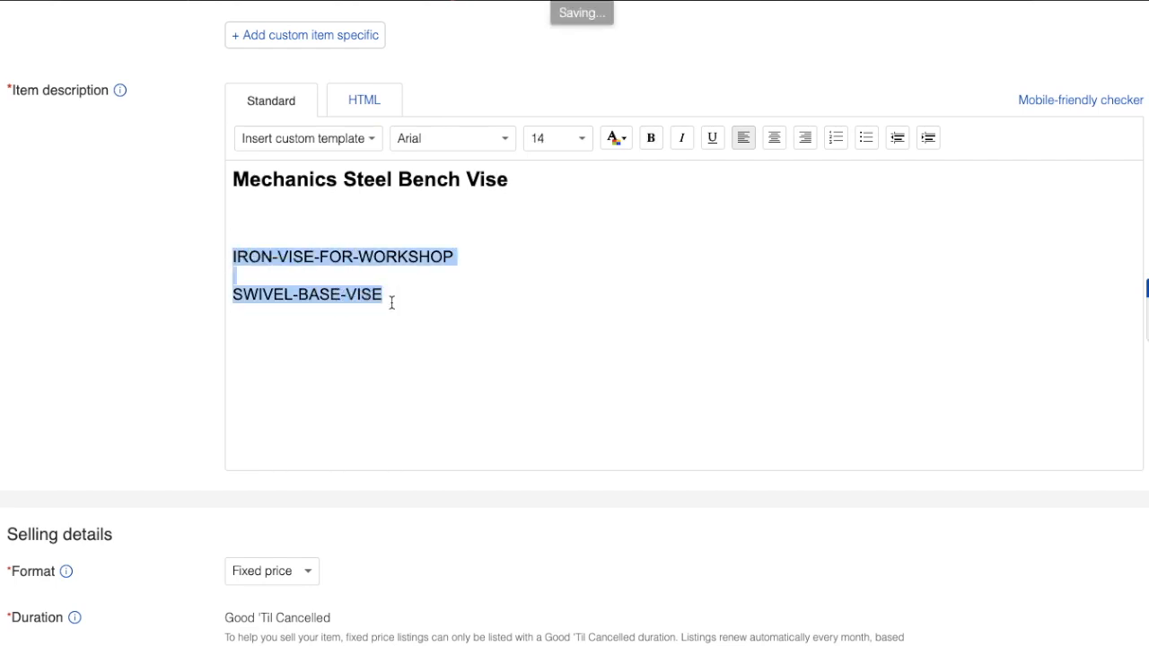
pyautogui.click(393, 213)
pyautogui.scroll(20, 393, 213)
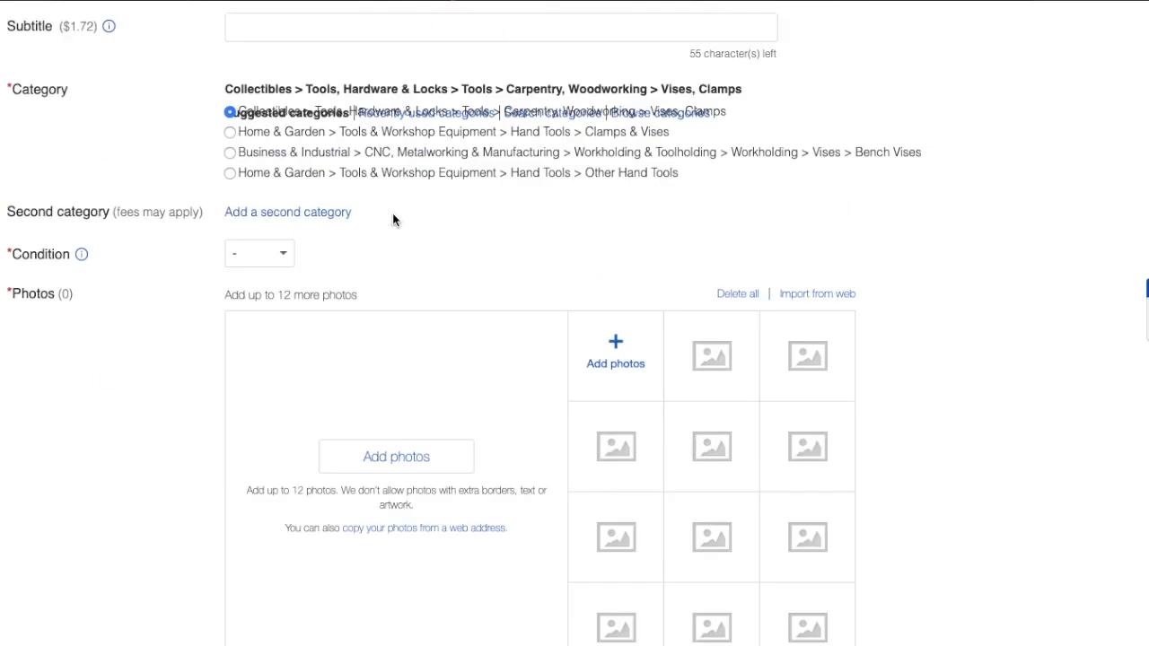
pyautogui.moveTo(232, 178); pyautogui.dragTo(387, 182)
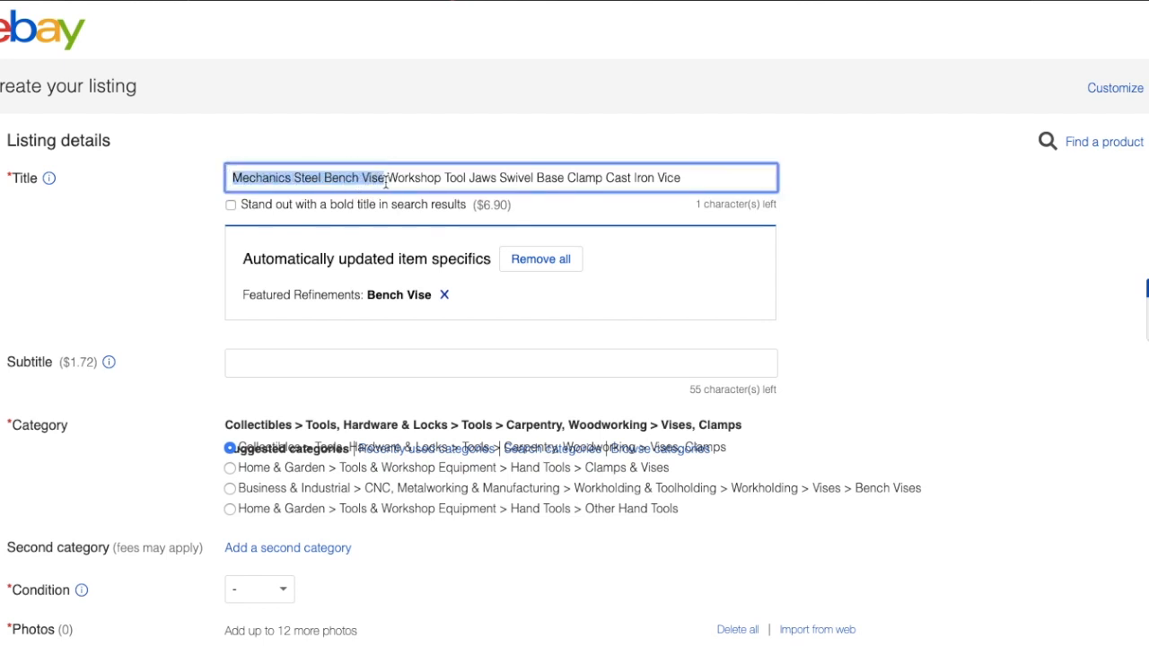
pyautogui.scroll(-5, 387, 182)
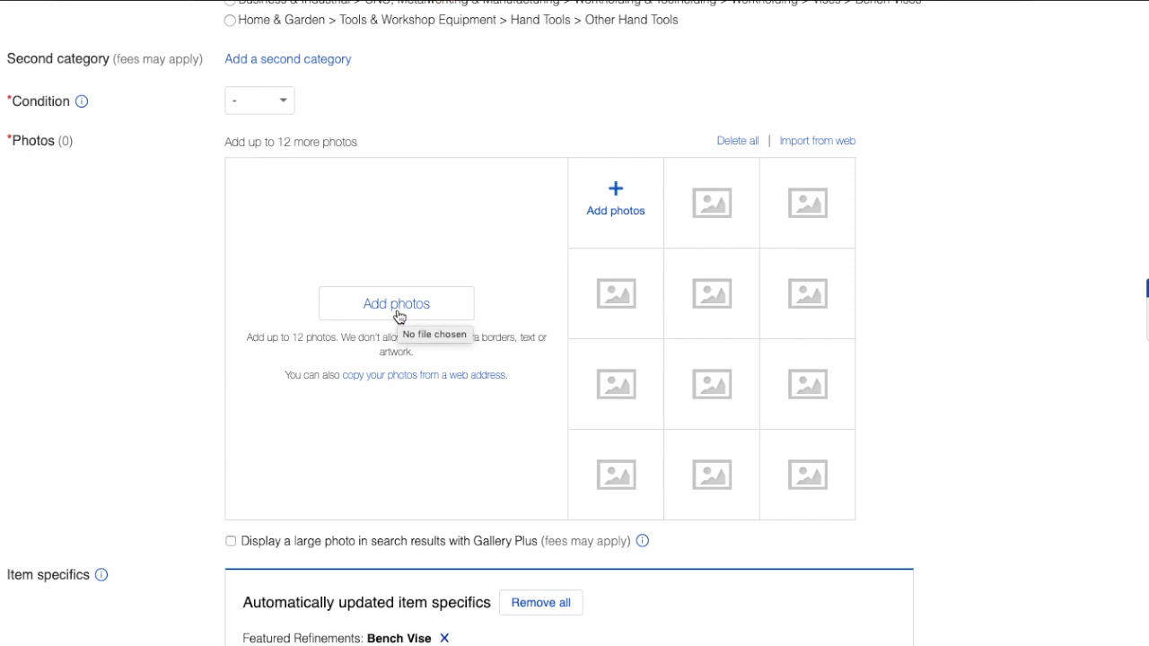
pyautogui.scroll(-9, 399, 316)
pyautogui.scroll(-2, 477, 453)
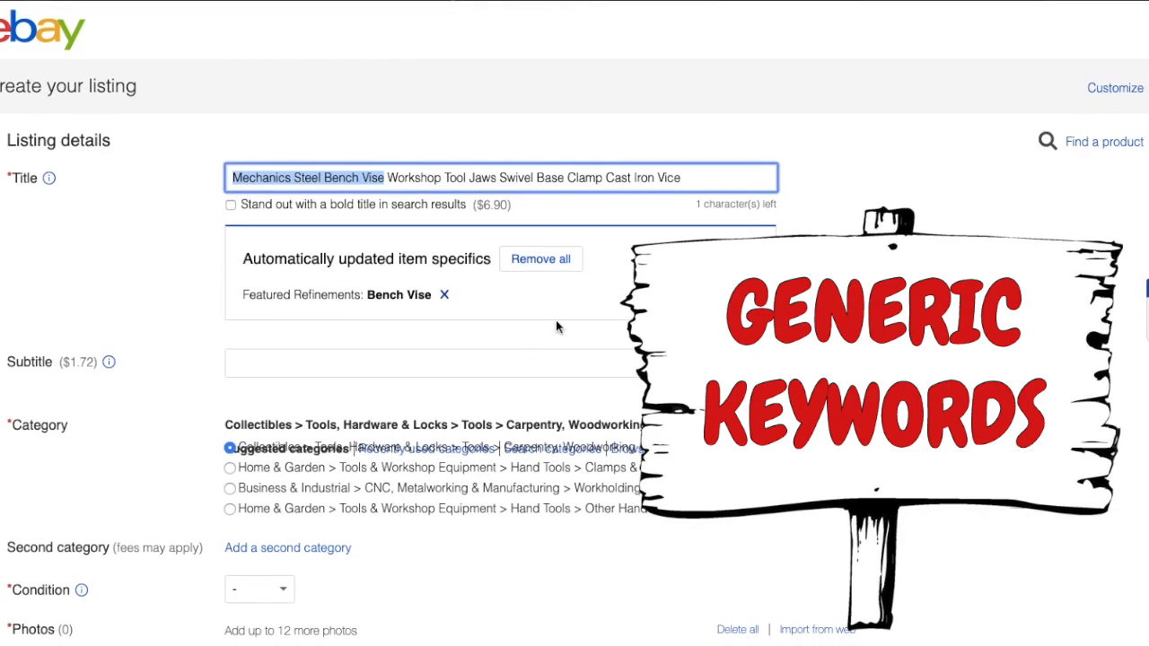
# Copy "Cast Iron" from the listing title into the item description, below the "SWIVEL-BASE-VISE" line.
pyautogui.click(476, 178)
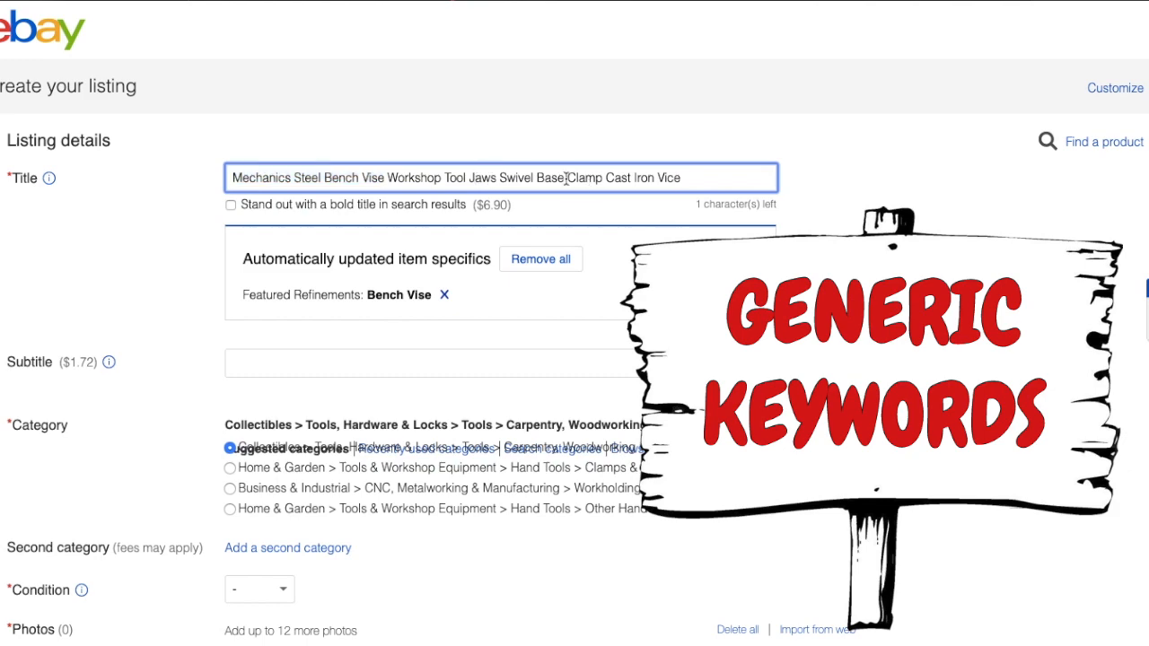
pyautogui.moveTo(605, 178); pyautogui.dragTo(657, 177)
pyautogui.hotkey('ctrl', 'c')
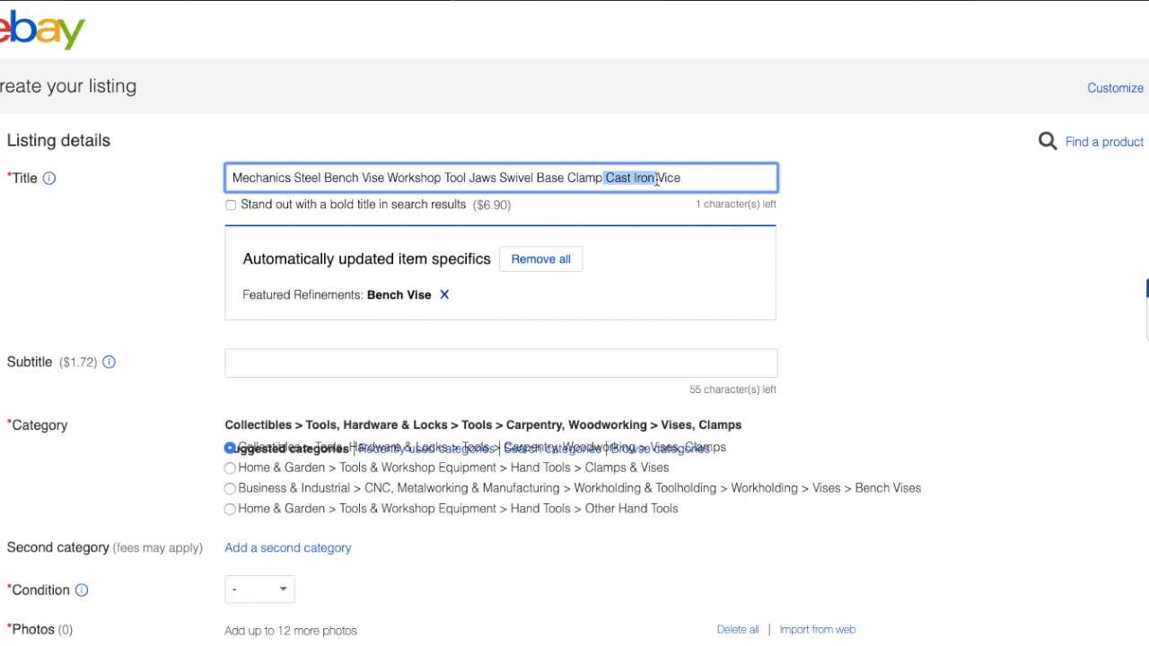
pyautogui.scroll(-1, 621, 286)
pyautogui.scroll(-10, 621, 286)
pyautogui.click(333, 423)
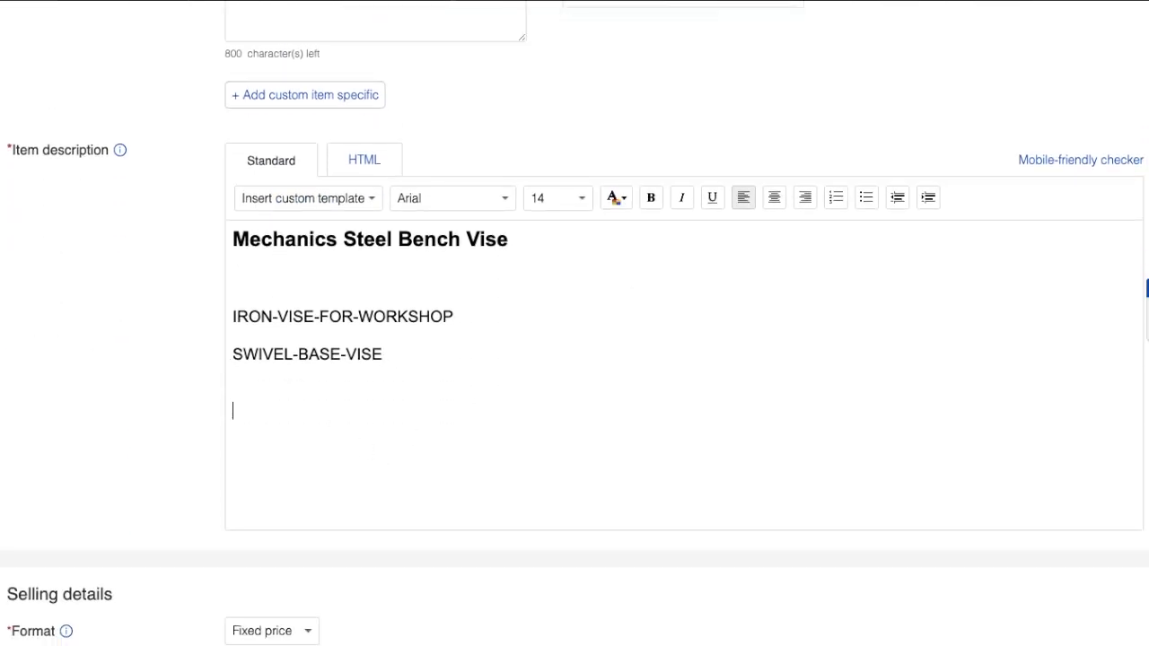
pyautogui.hotkey('ctrl', 'v')
# Copy "Workshop Tool" from the listing title onto a new description line under "Cast Iron".
pyautogui.scroll(15, 173, 366)
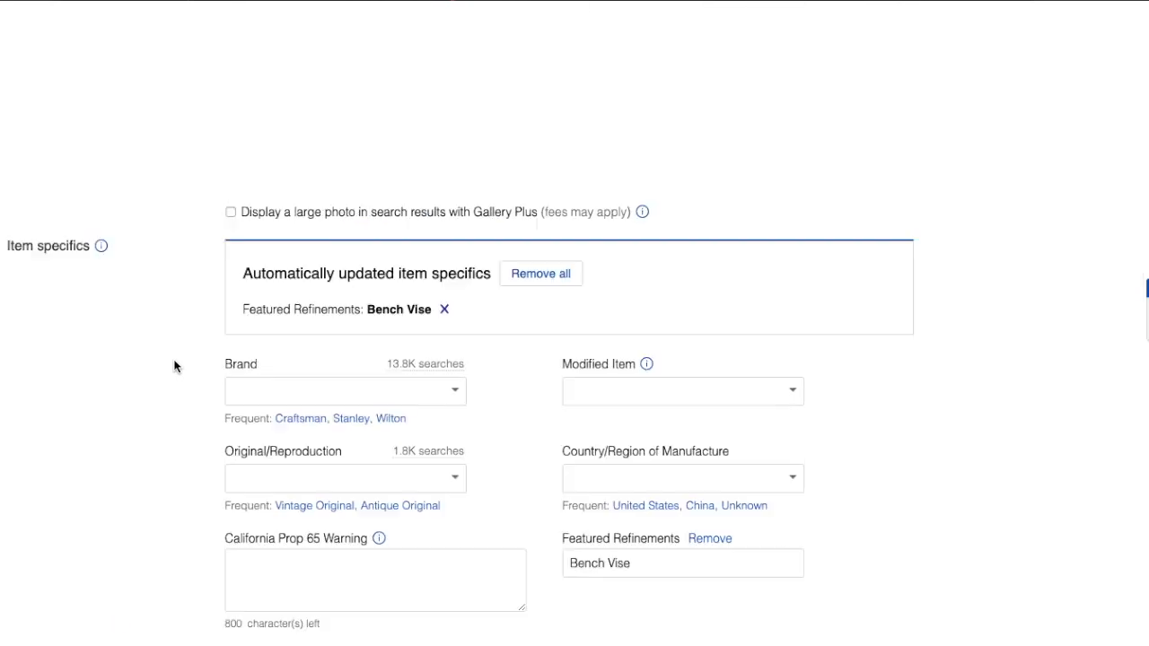
pyautogui.scroll(4, 174, 366)
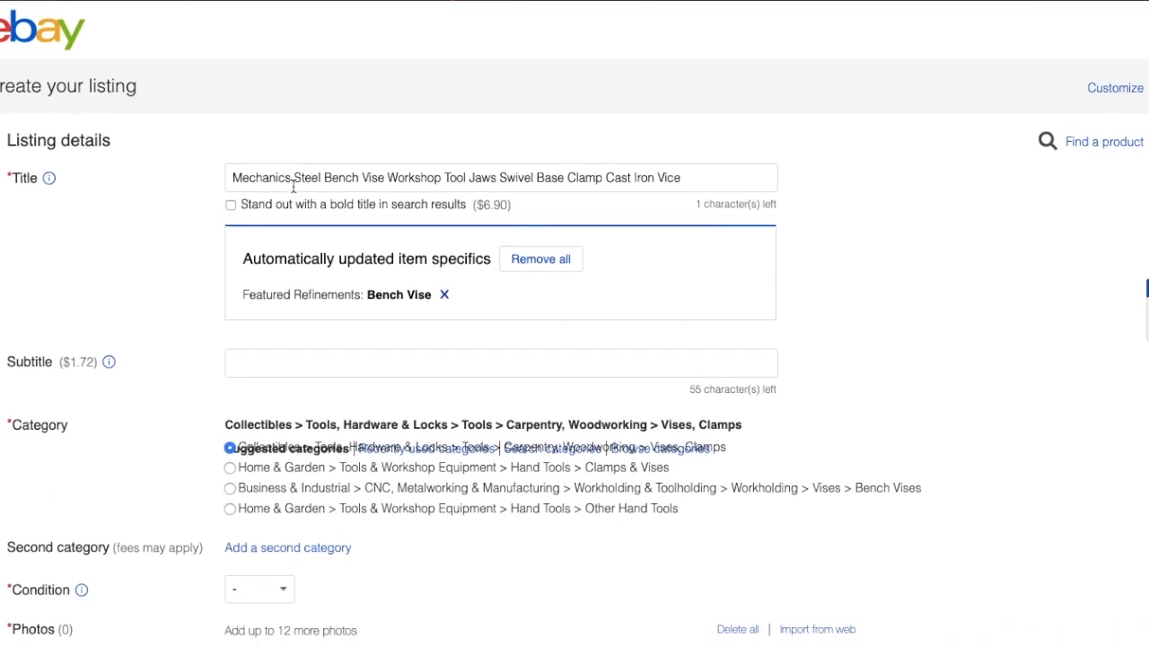
pyautogui.moveTo(388, 178); pyautogui.dragTo(467, 178)
pyautogui.hotkey('ctrl', 'c')
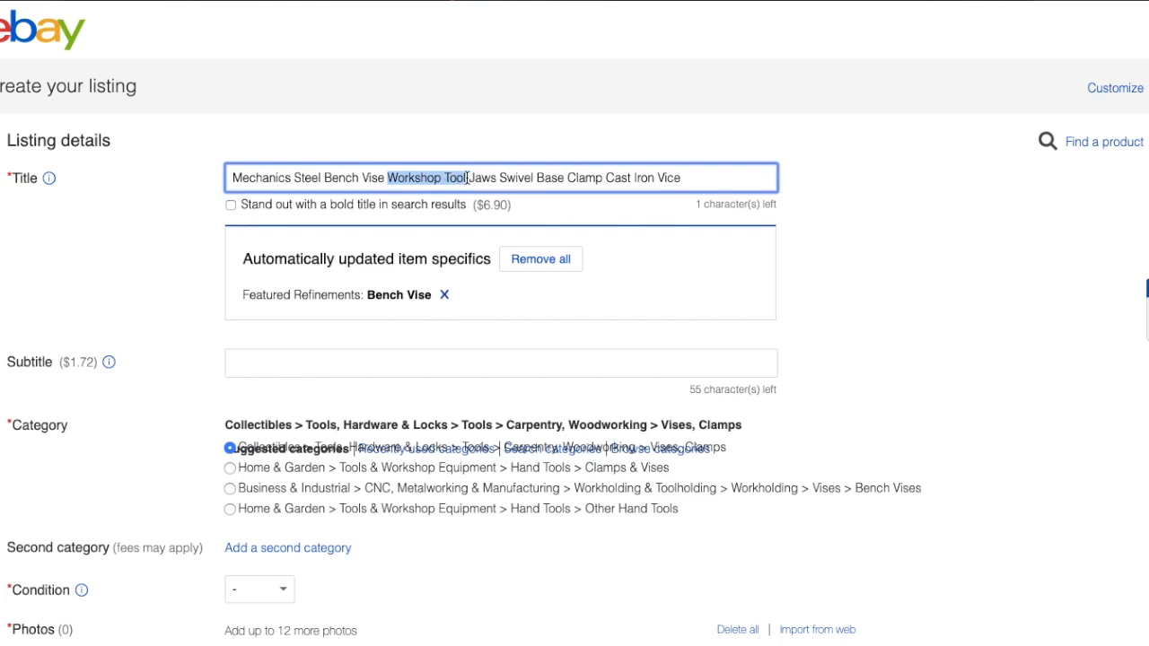
pyautogui.scroll(-20, 466, 176)
pyautogui.click(322, 177)
pyautogui.press('Return')
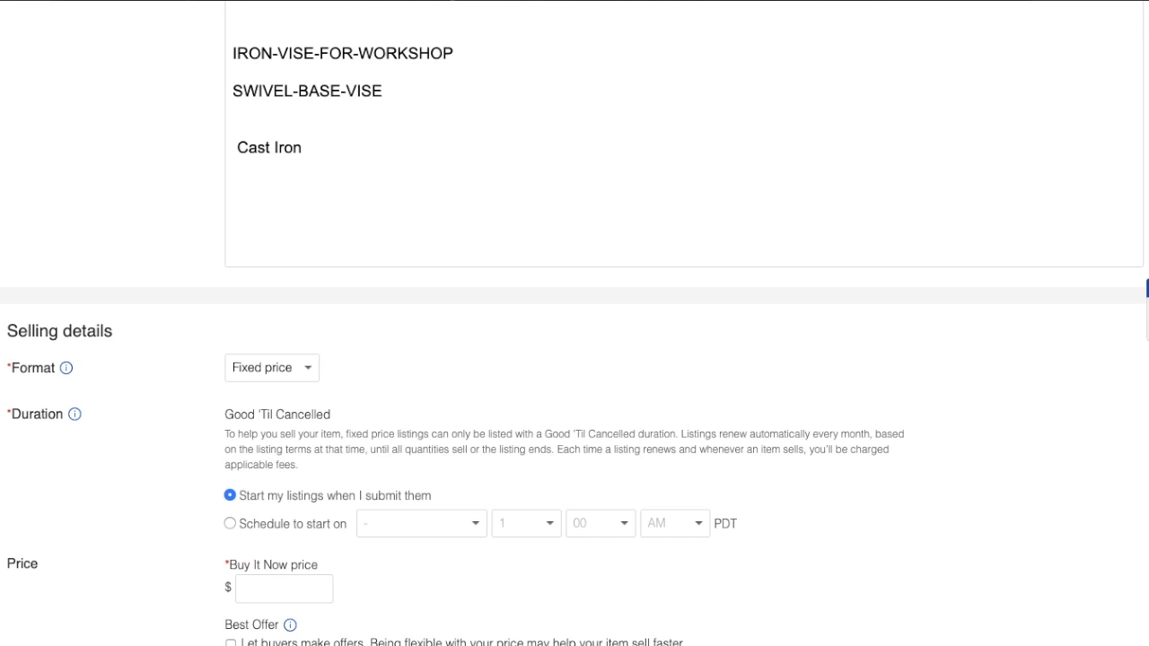
pyautogui.hotkey('ctrl', 'v')
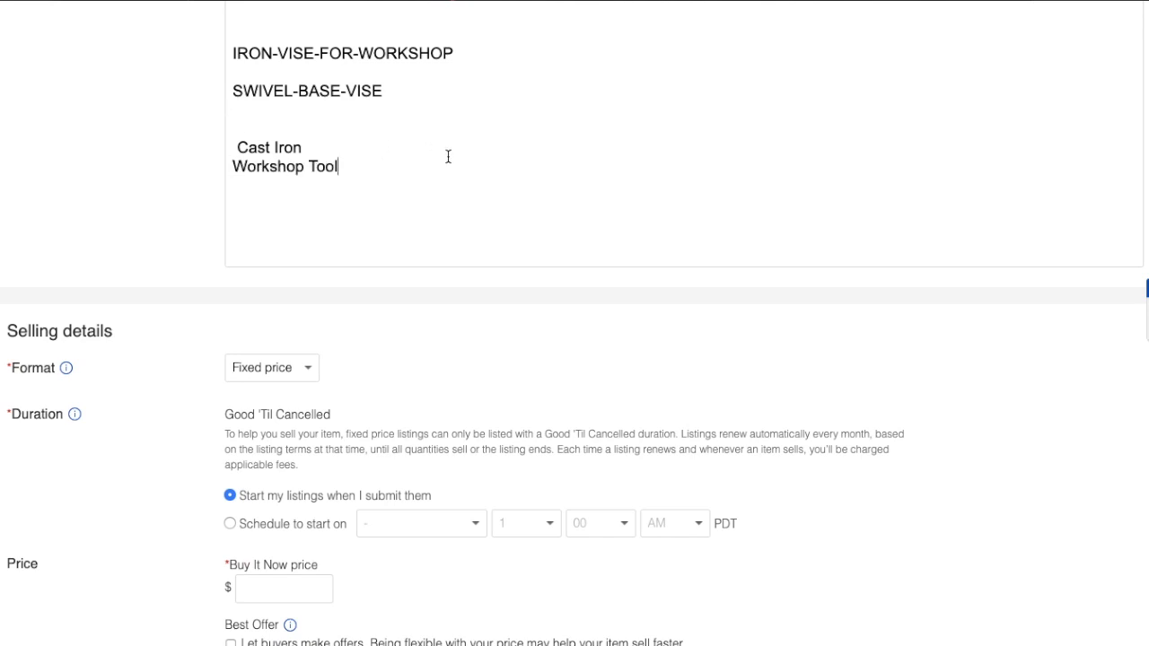
# Copy "Mechanics" from the title onto a new line under "Workshop Tool" and extend it to "Mechanics TOOL".
pyautogui.scroll(15, 448, 156)
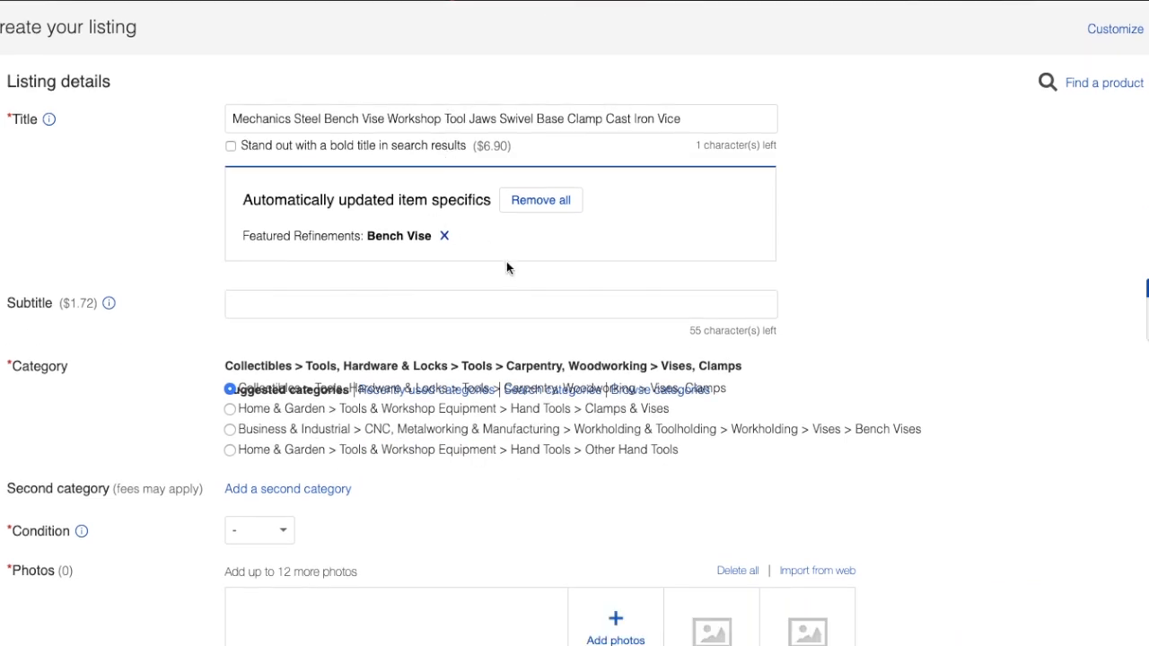
pyautogui.scroll(-10, 560, 253)
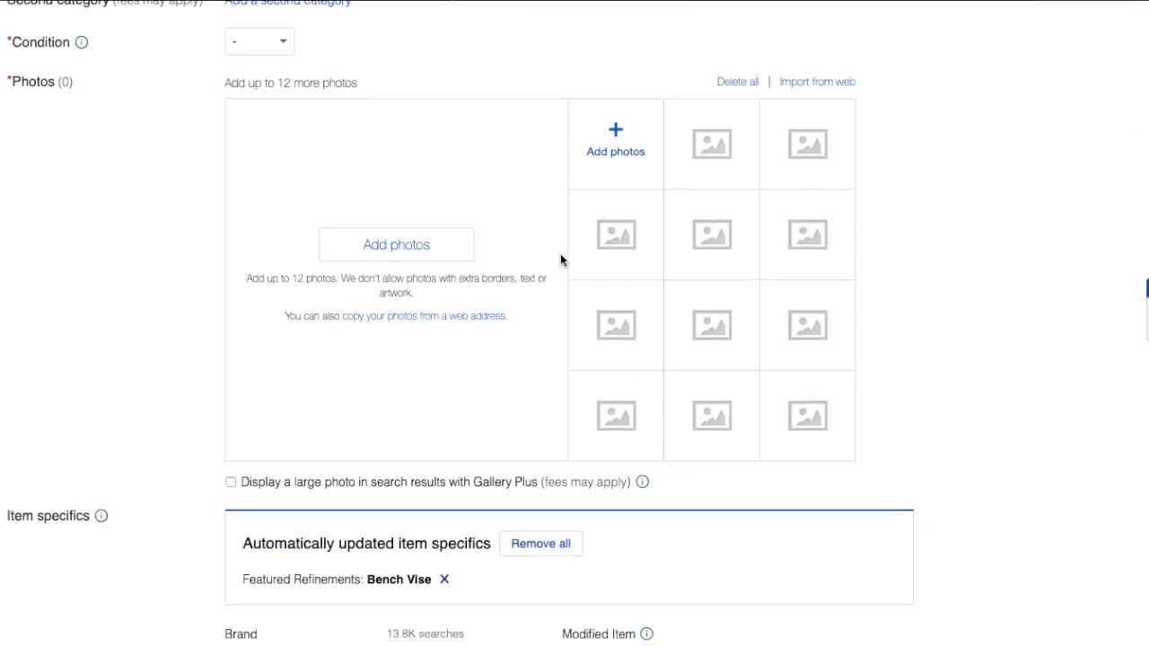
pyautogui.scroll(-7, 561, 254)
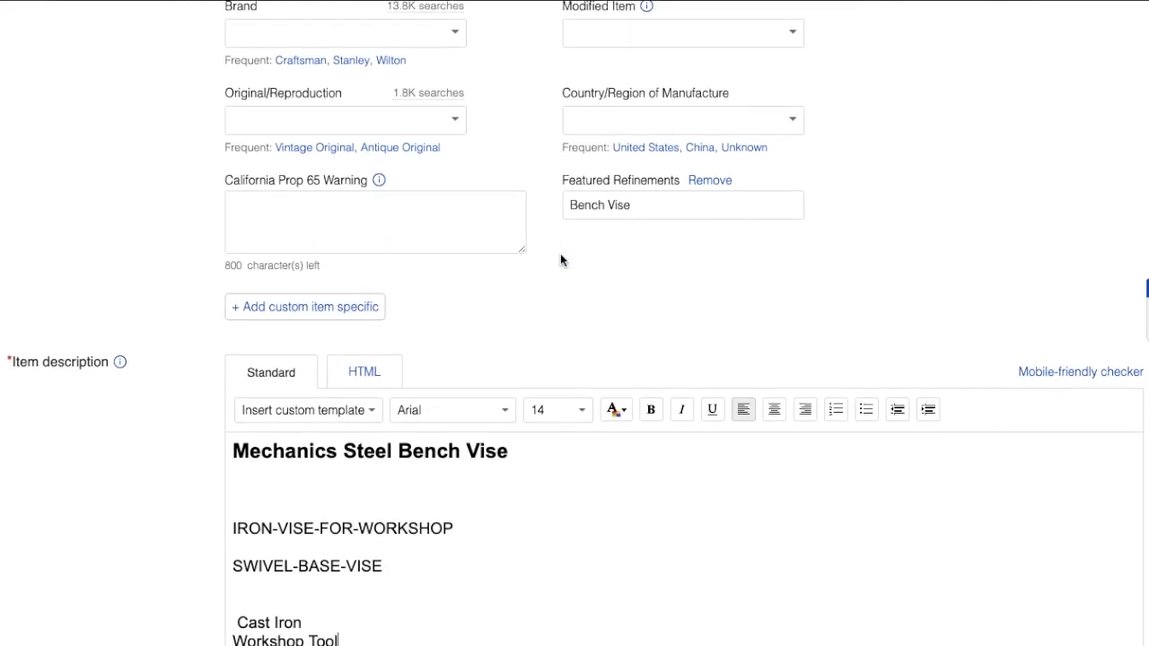
pyautogui.scroll(17, 561, 255)
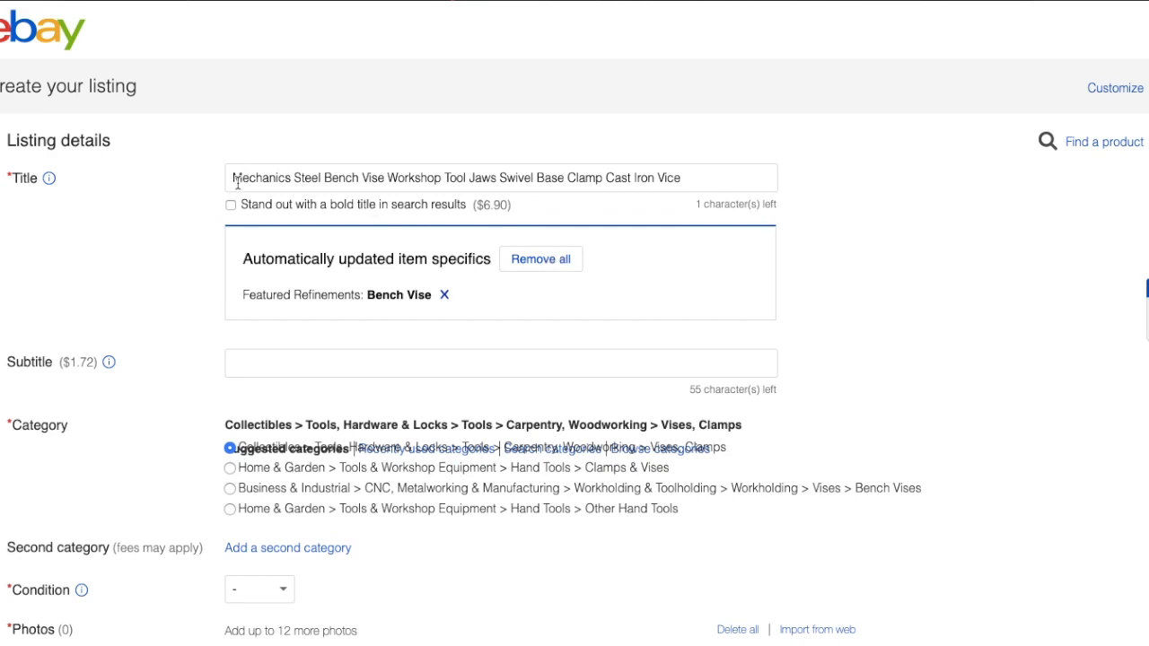
pyautogui.moveTo(236, 181); pyautogui.dragTo(291, 182)
pyautogui.hotkey('ctrl', 'c')
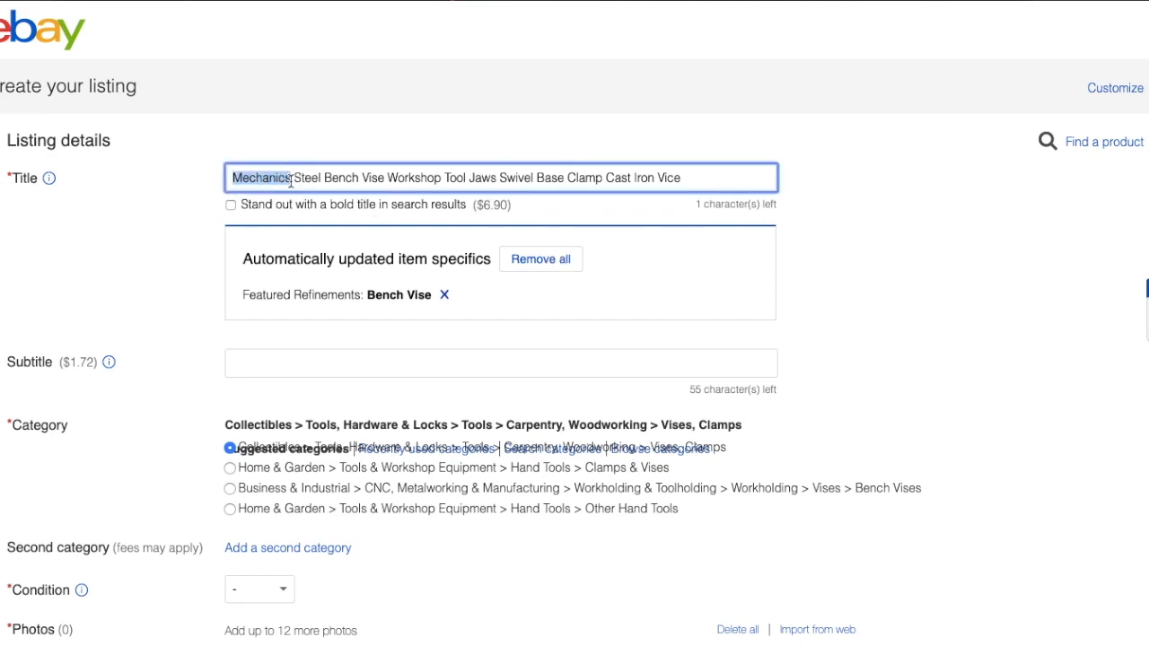
pyautogui.scroll(-15, 302, 249)
pyautogui.click(385, 455)
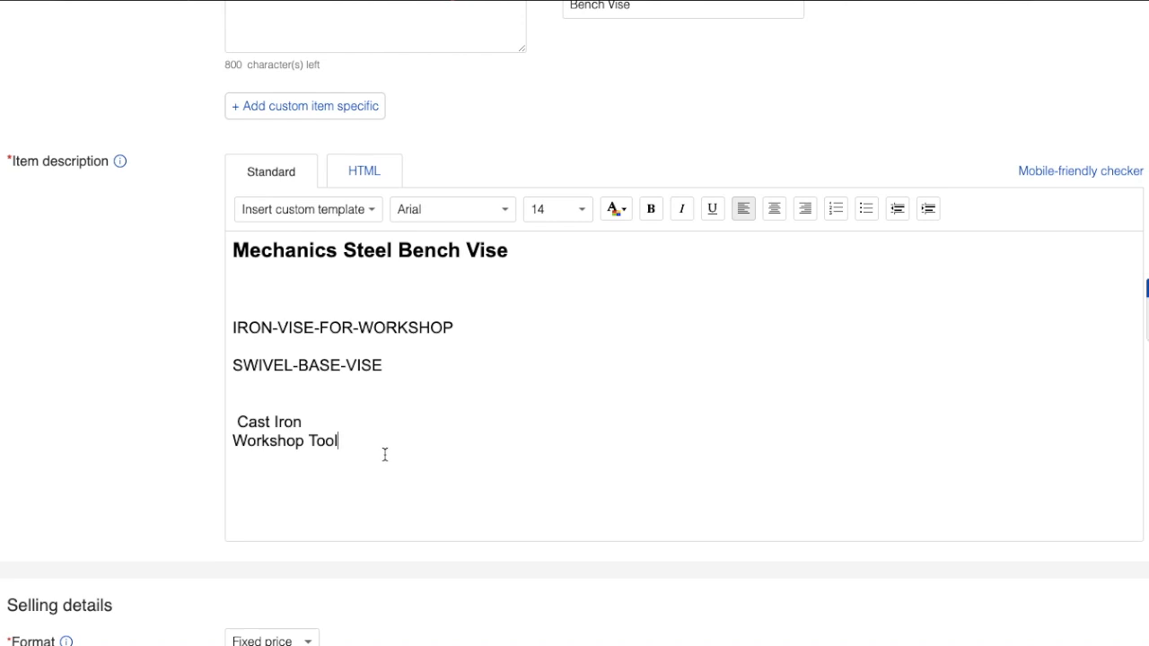
pyautogui.press('Return')
pyautogui.hotkey('ctrl', 'v')
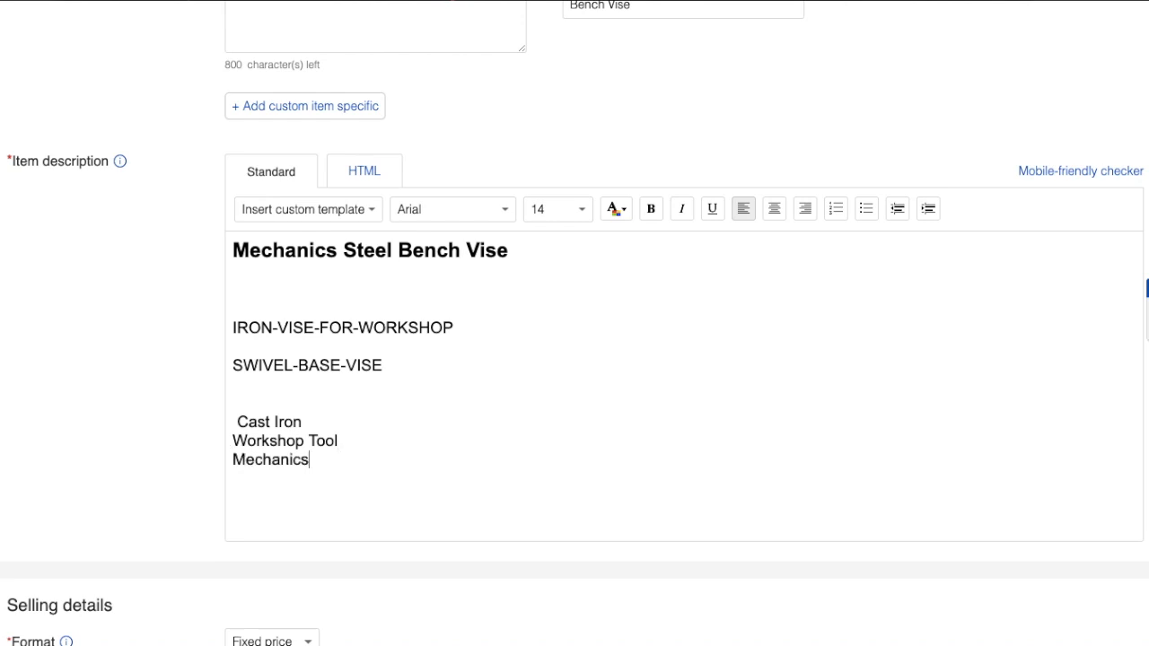
pyautogui.write('TOOL')
# Add the title keyword "Bench Vise" on a new line under "Mechanics TOOL", followed by four line breaks.
pyautogui.scroll(15, 574, 359)
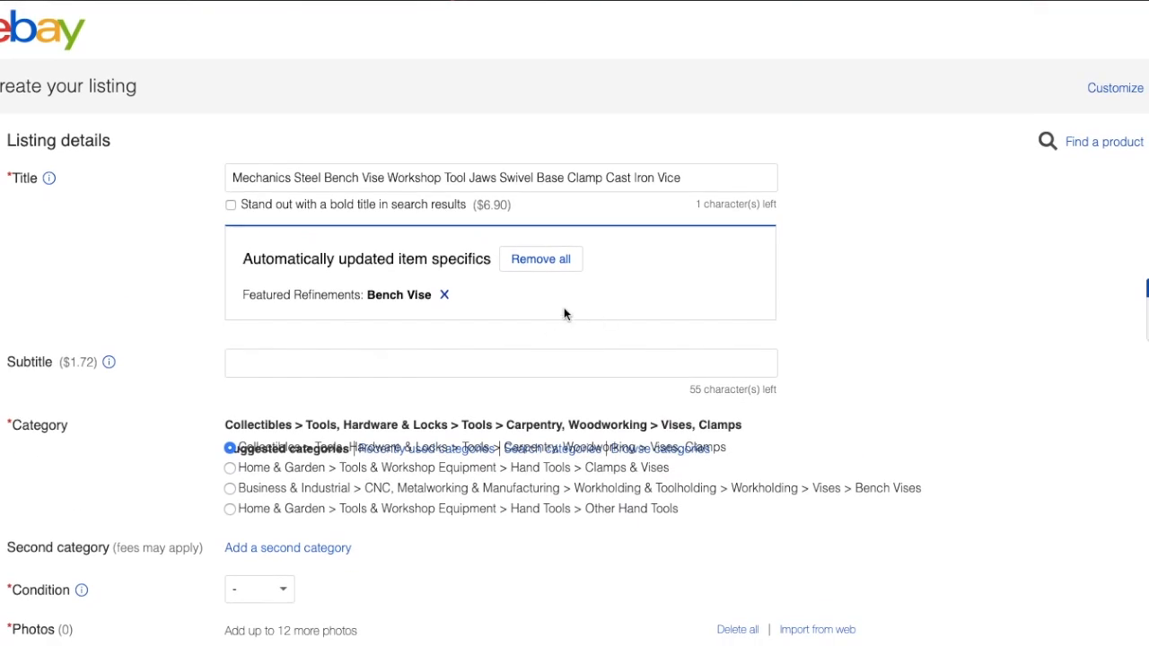
pyautogui.moveTo(324, 178); pyautogui.dragTo(387, 179)
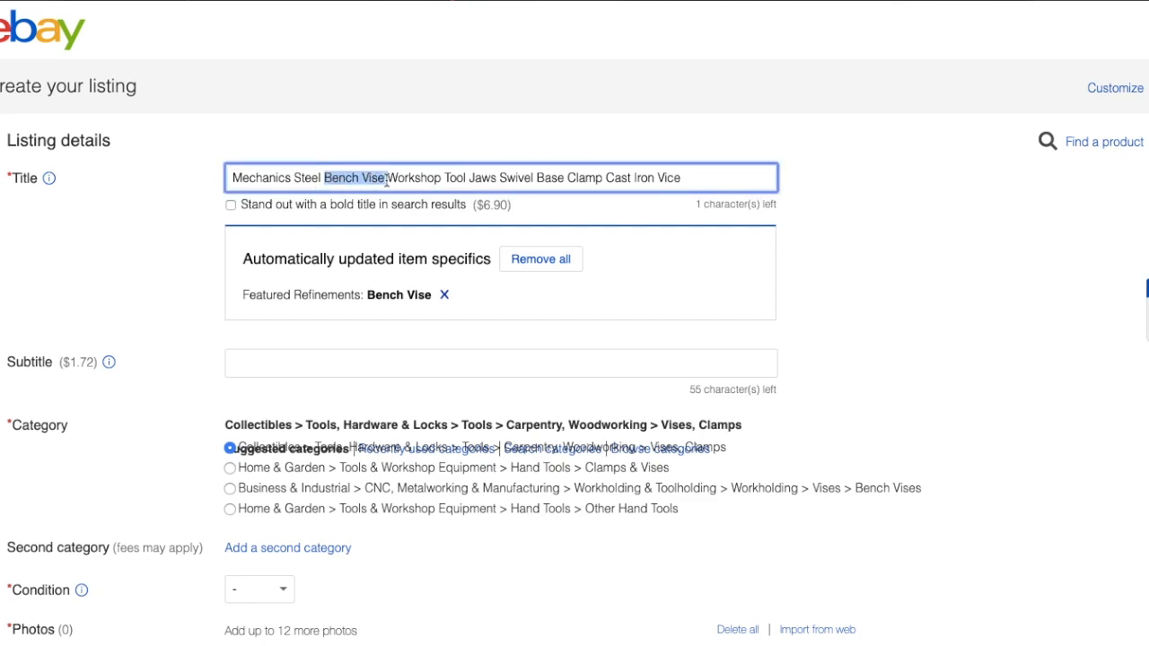
pyautogui.scroll(-15, 521, 224)
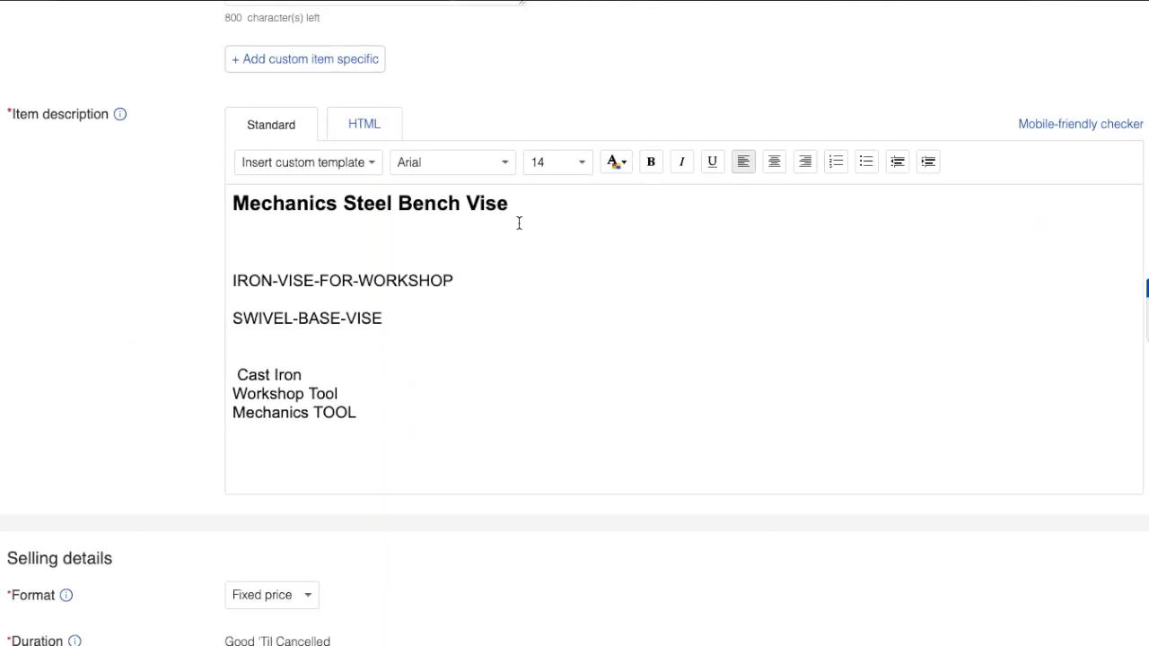
pyautogui.scroll(5, 418, 112)
pyautogui.click(391, 258)
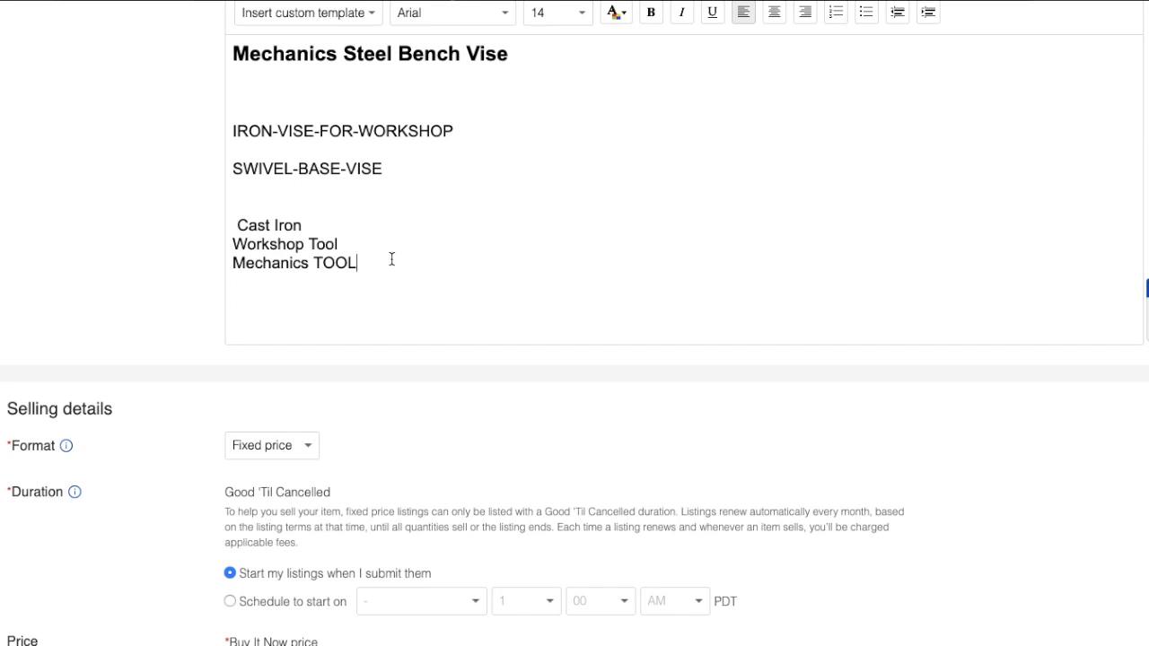
pyautogui.press('Return')
pyautogui.write('Bench Vise')
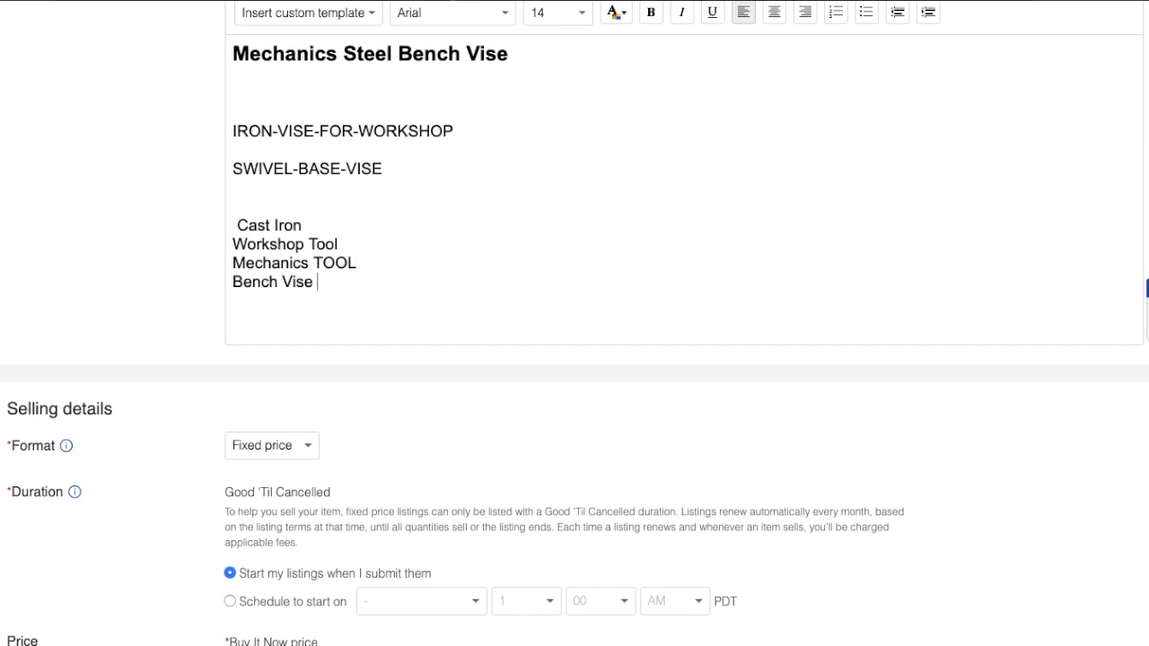
pyautogui.press('Return')
pyautogui.press('Return')
pyautogui.press('Return')
pyautogui.press('Return')
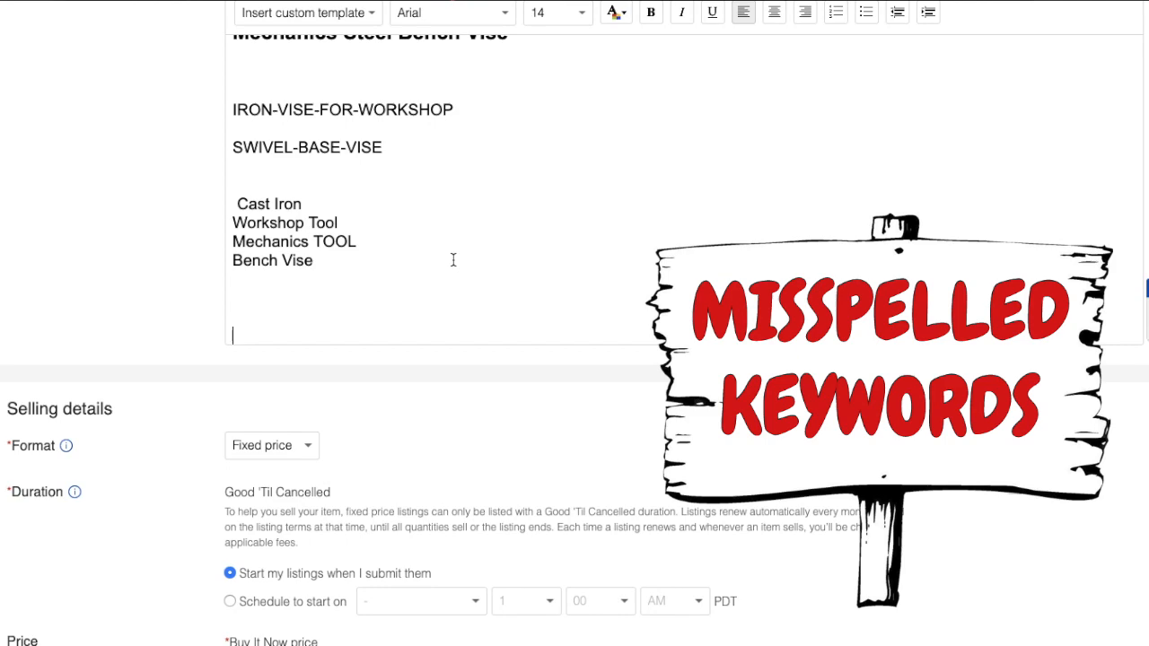
# Examine the listing title for the two spellings "Vise" and "Vice" and the phrases they appear in.
pyautogui.scroll(15, 453, 260)
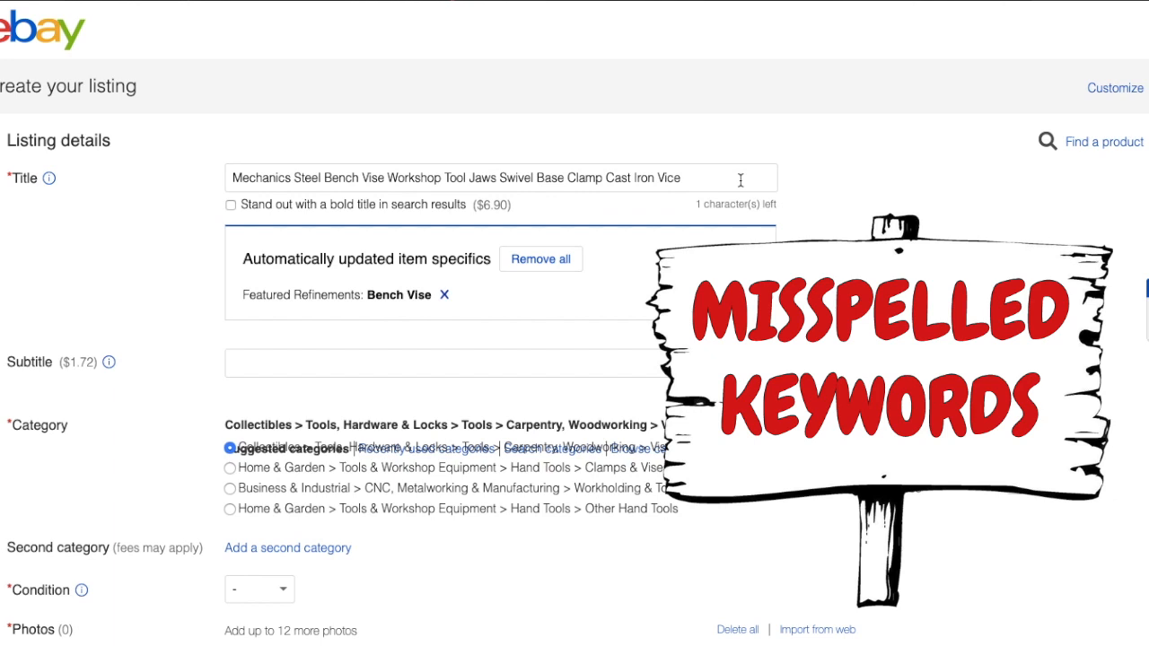
pyautogui.moveTo(693, 179); pyautogui.dragTo(663, 178)
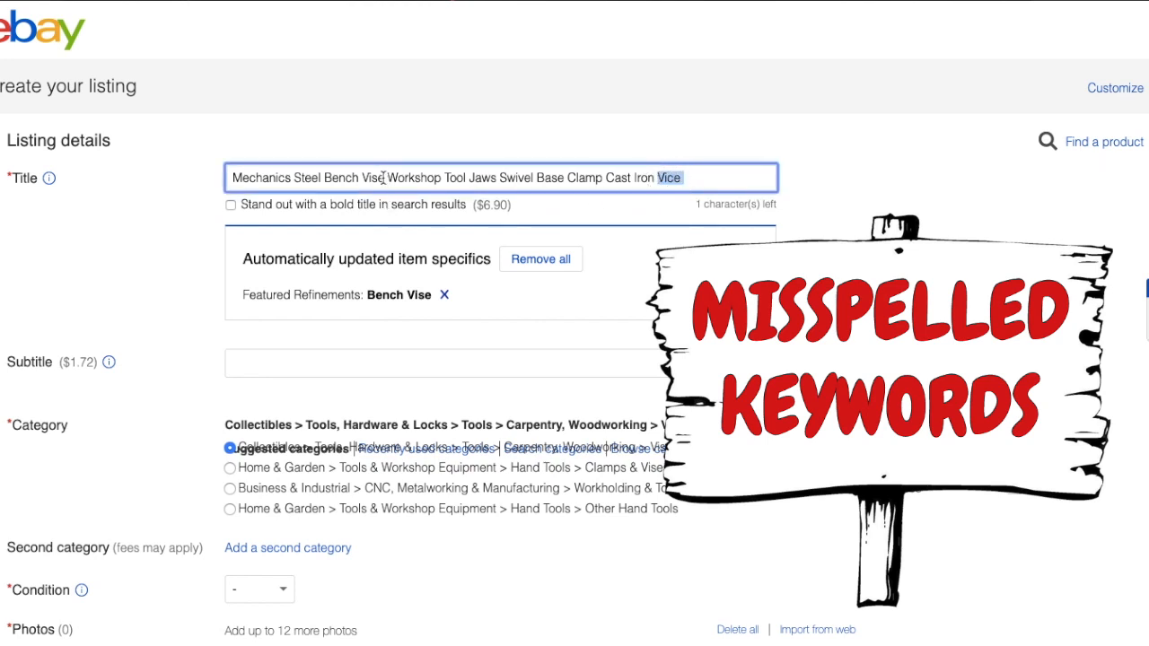
pyautogui.moveTo(385, 178); pyautogui.dragTo(366, 179)
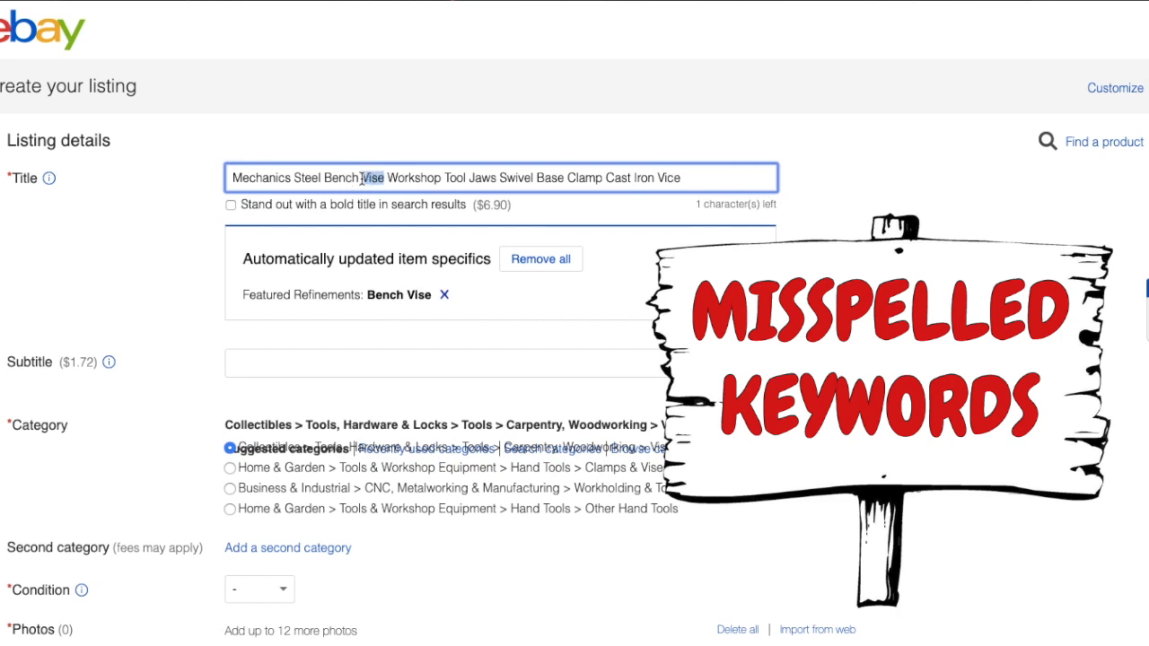
pyautogui.click(687, 179)
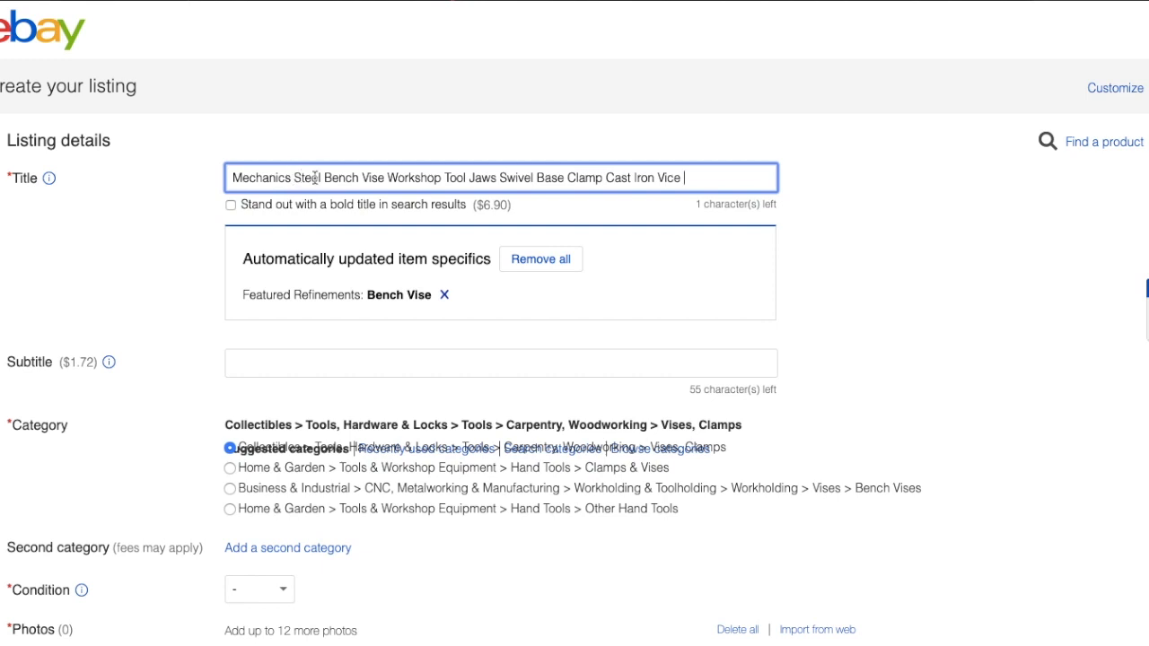
pyautogui.moveTo(321, 179); pyautogui.dragTo(384, 178)
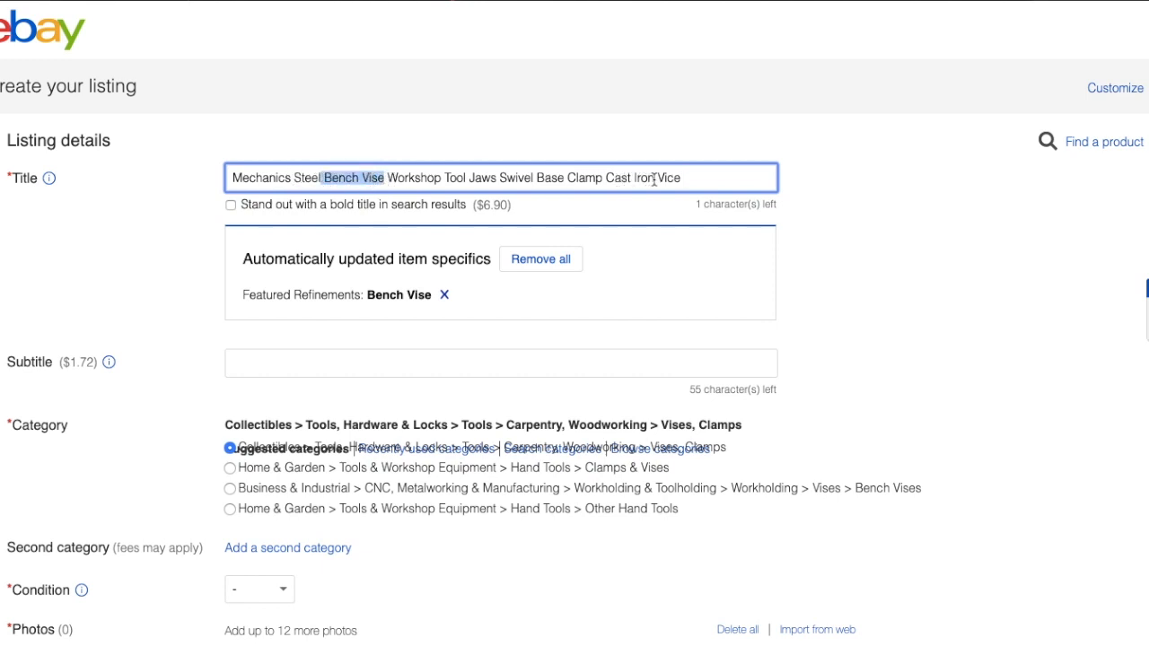
pyautogui.moveTo(654, 179); pyautogui.dragTo(680, 180)
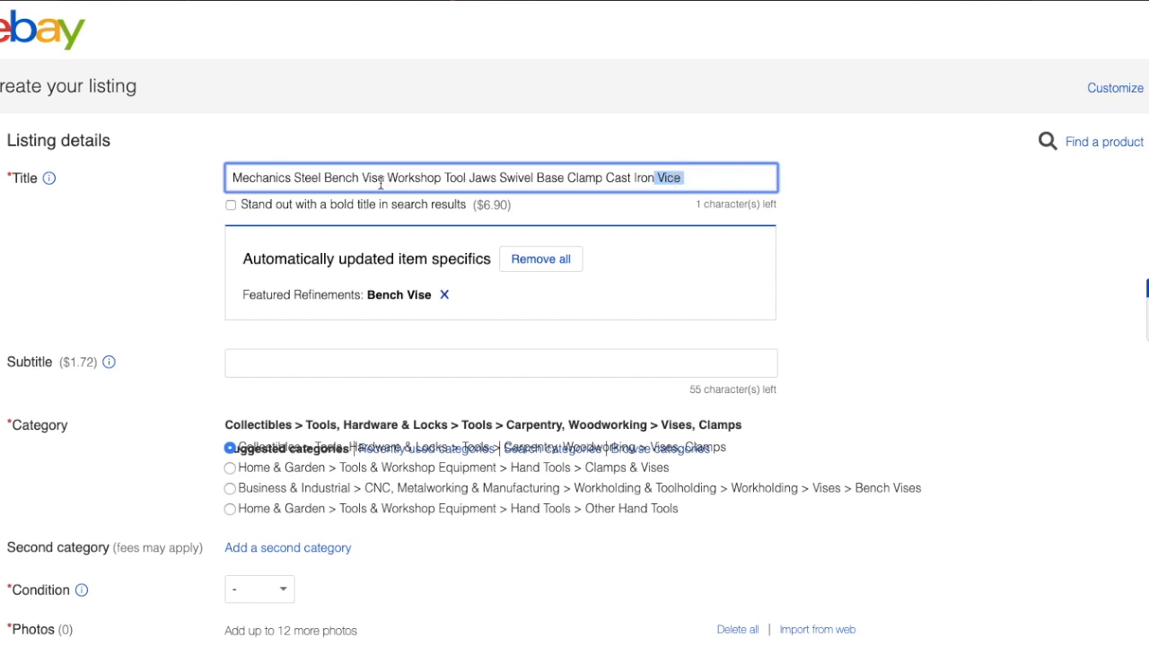
pyautogui.click(716, 176)
pyautogui.moveTo(691, 177); pyautogui.dragTo(657, 177)
pyautogui.click(707, 179)
pyautogui.moveTo(685, 178); pyautogui.dragTo(657, 177)
pyautogui.click(710, 180)
pyautogui.moveTo(693, 179); pyautogui.dragTo(606, 179)
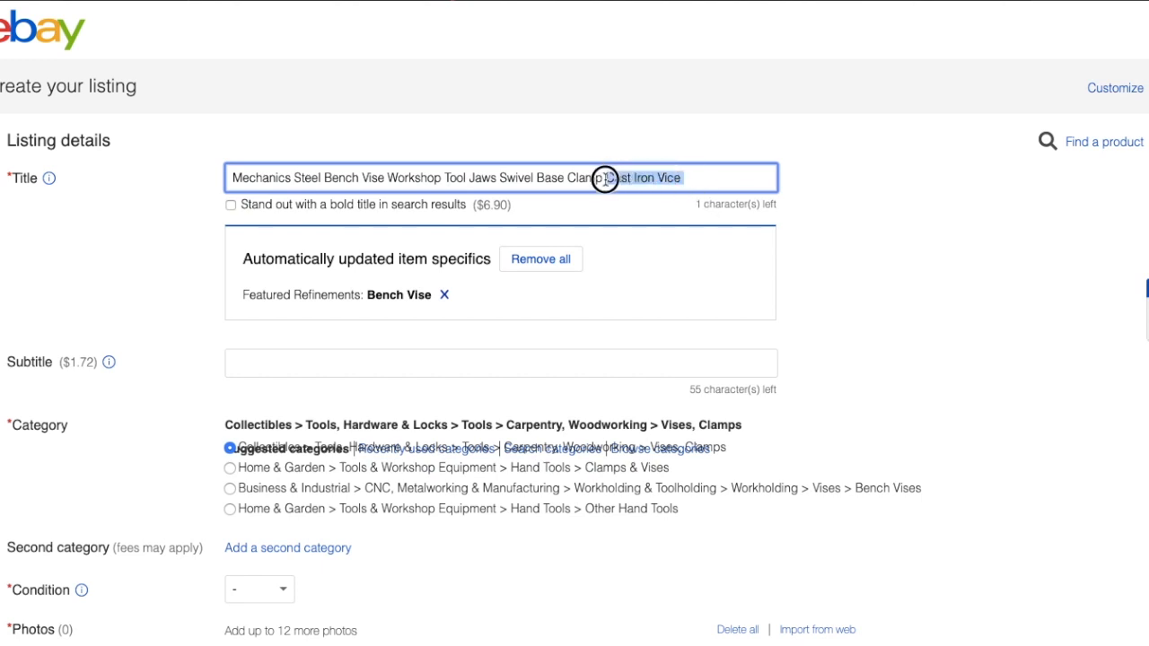
pyautogui.click(708, 178)
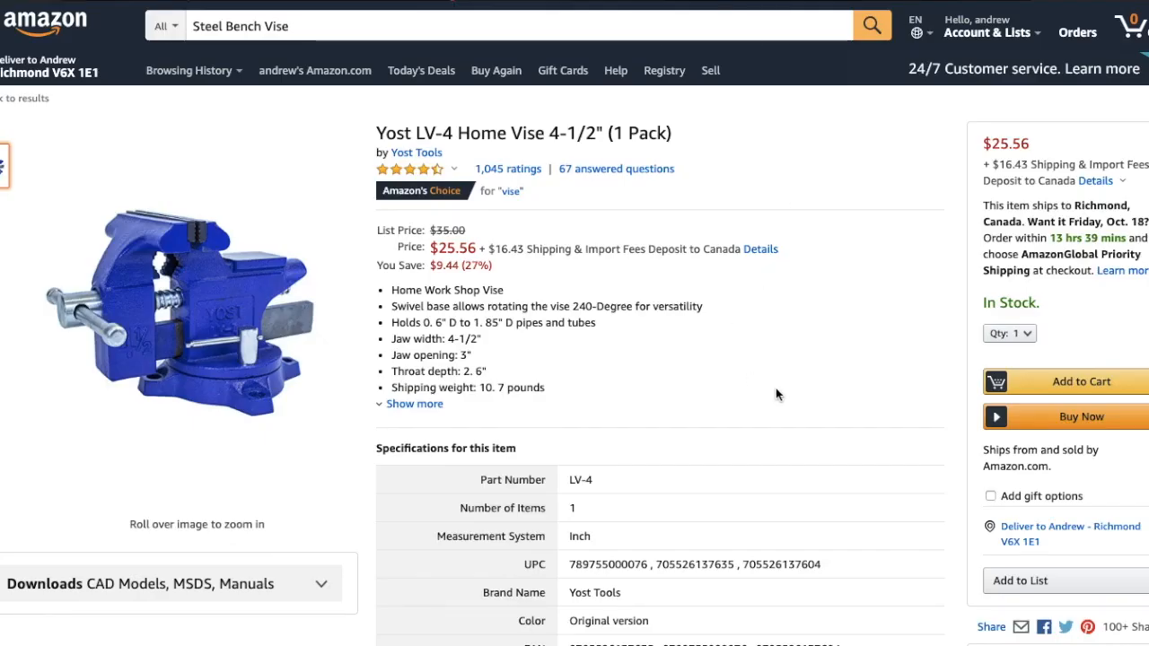
# Switch to the Amazon page for the Yost LV-4 Home Vise and select its product title.
pyautogui.tripleClick(503, 130)
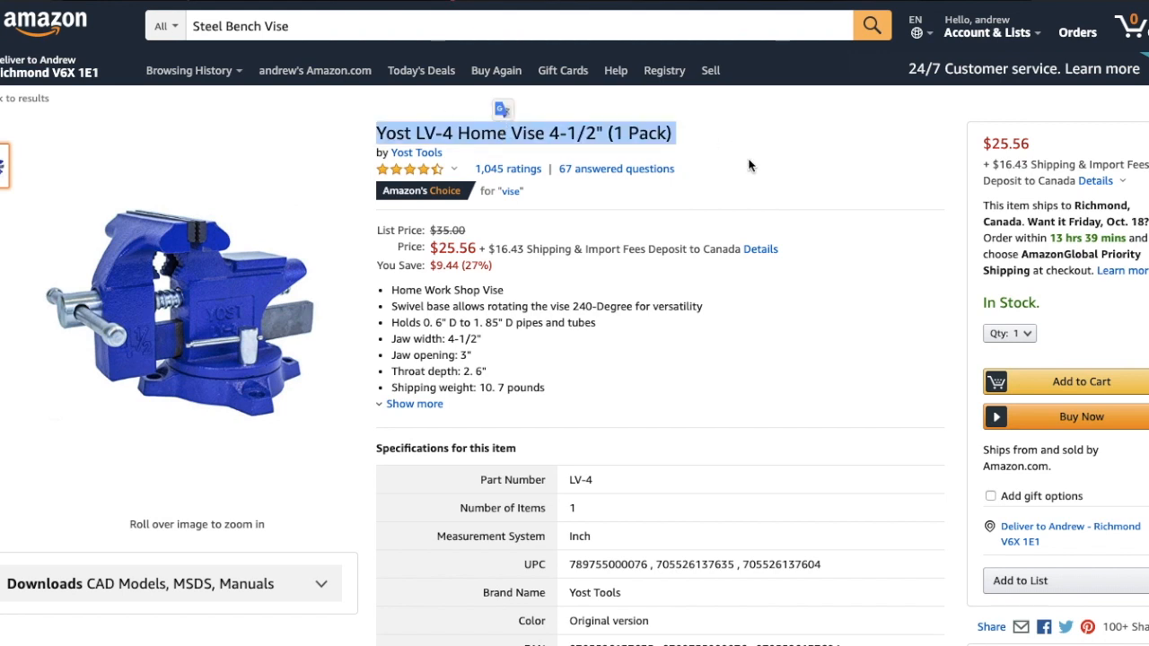